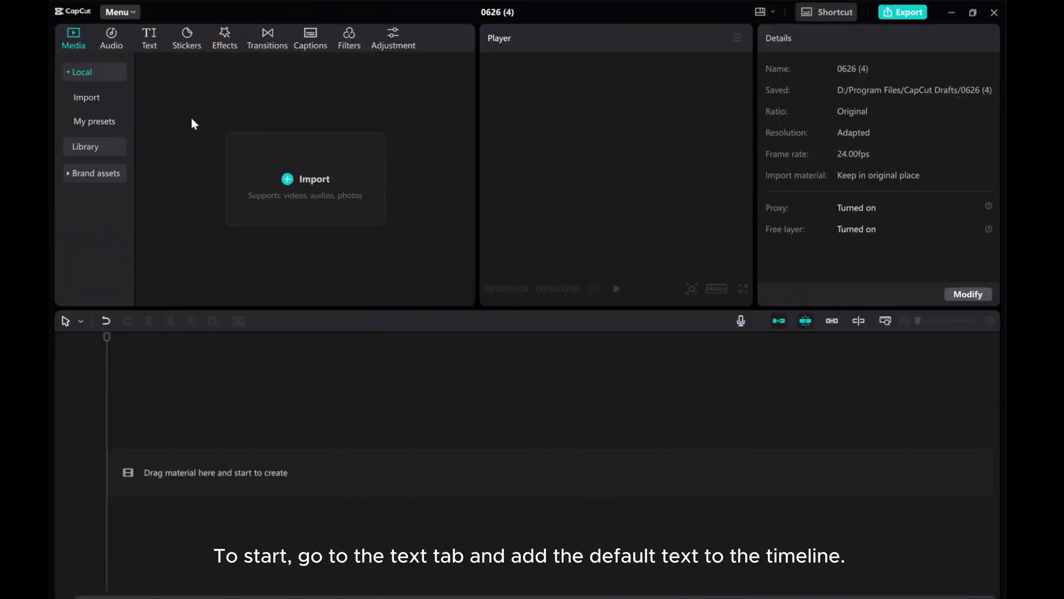
Add a default text clip at the start of the timeline and extend its duration to 4 seconds
{"action": "left_click", "coordinate": [146, 35]}
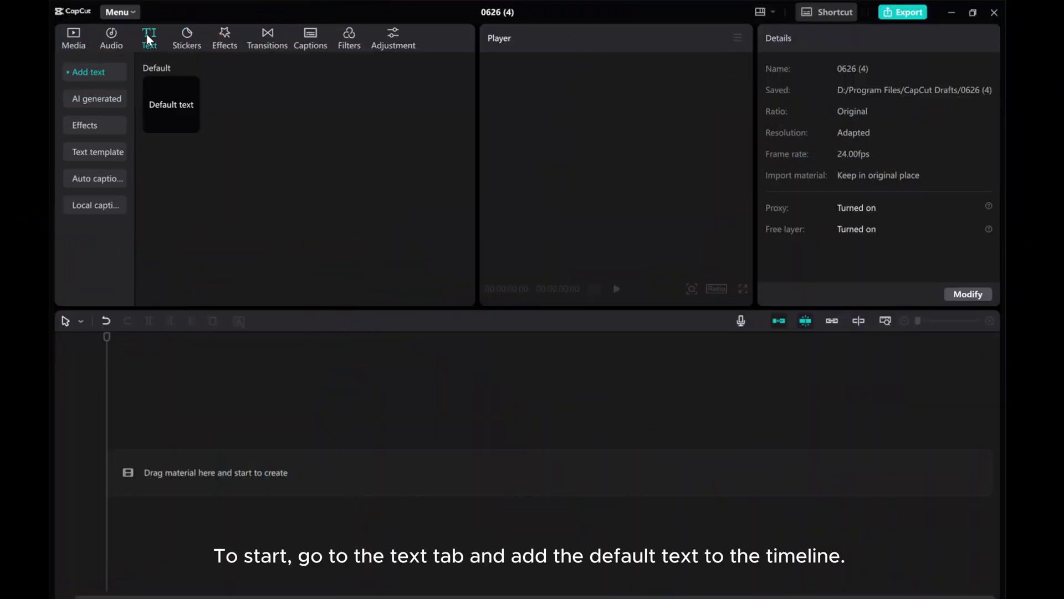
{"action": "left_click", "coordinate": [191, 124]}
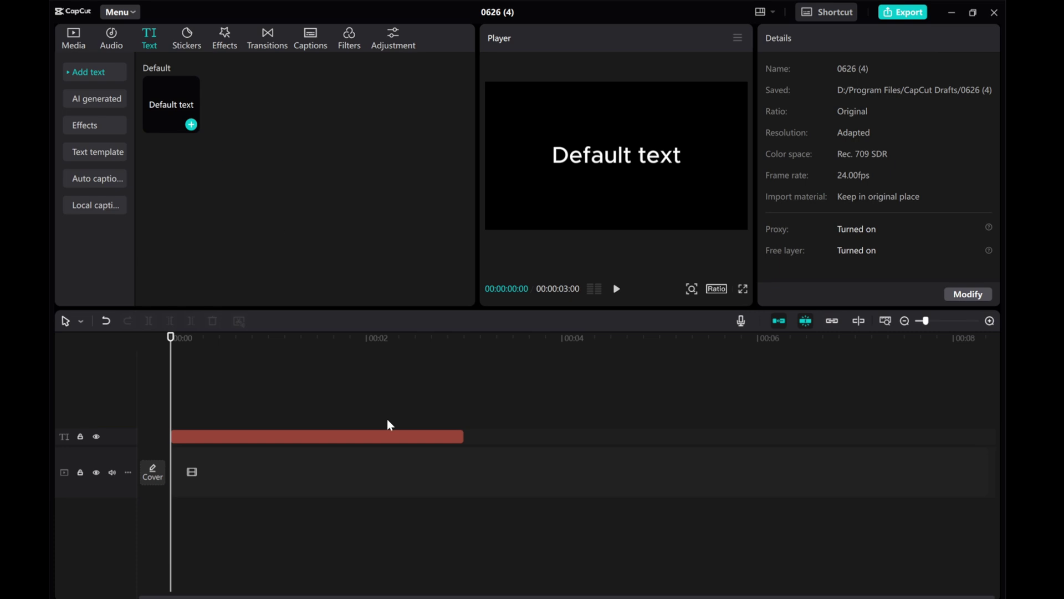
{"action": "left_click_drag", "start_coordinate": [460, 438], "coordinate": [558, 447]}
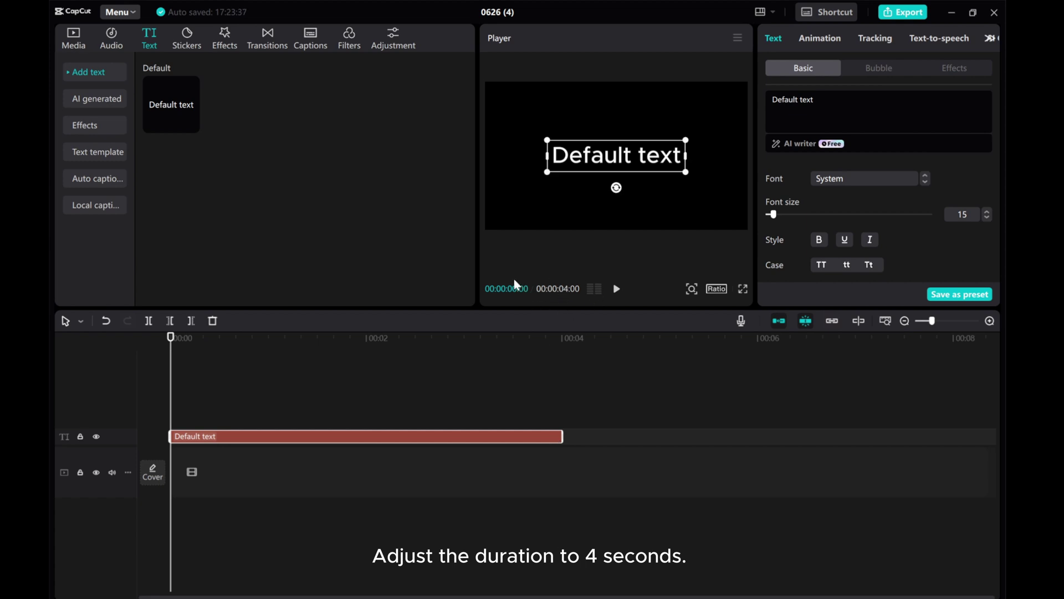
Replace the default text with a first name at font size 21 and convert the text clip into a compound clip
{"action": "left_click_drag", "start_coordinate": [837, 100], "coordinate": [753, 104]}
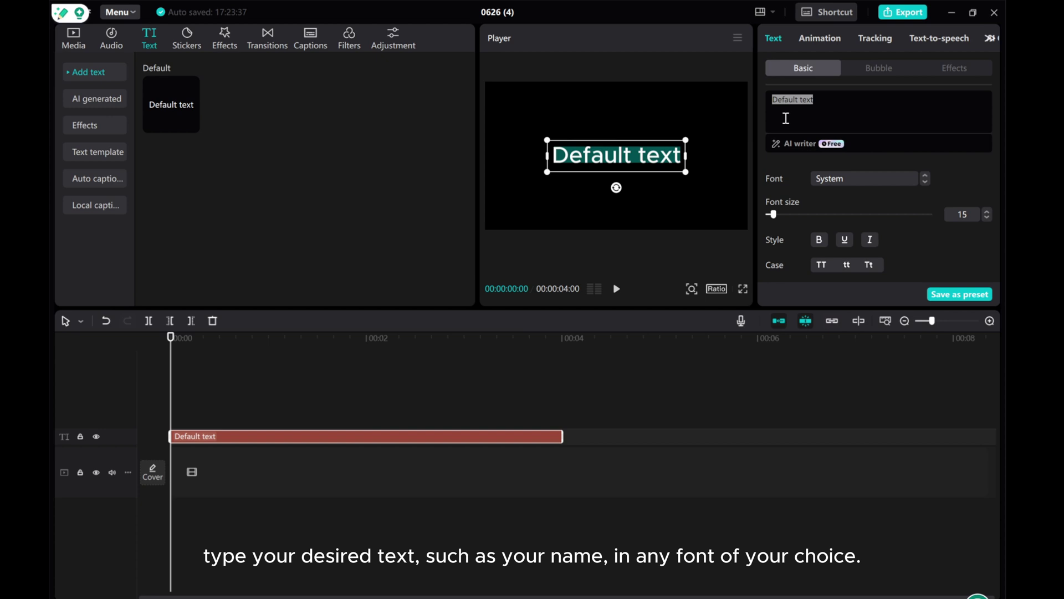
{"action": "type", "text": "Rebecca"}
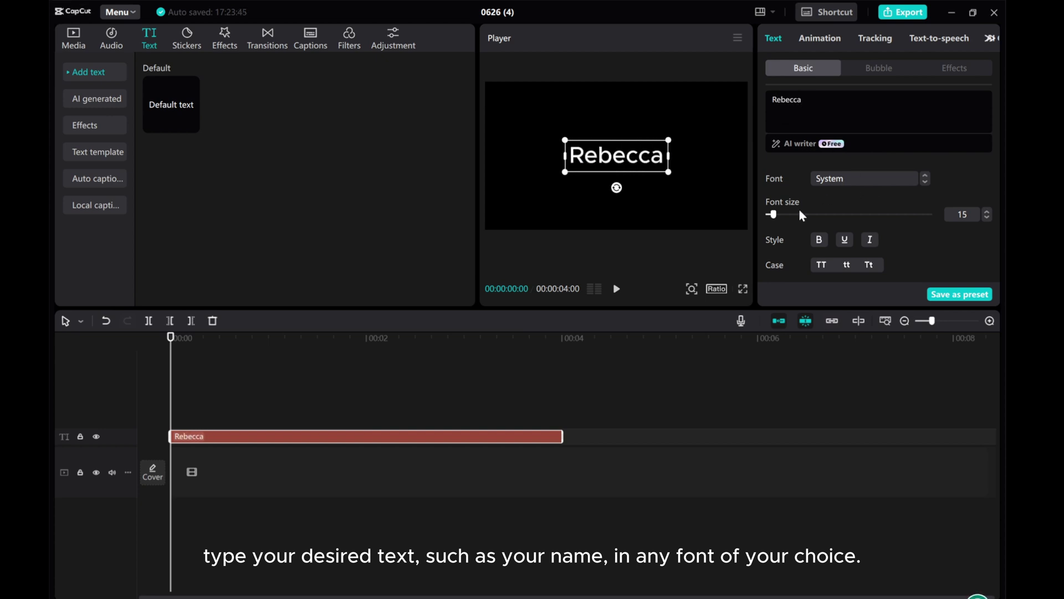
{"action": "left_click_drag", "start_coordinate": [778, 215], "coordinate": [780, 217]}
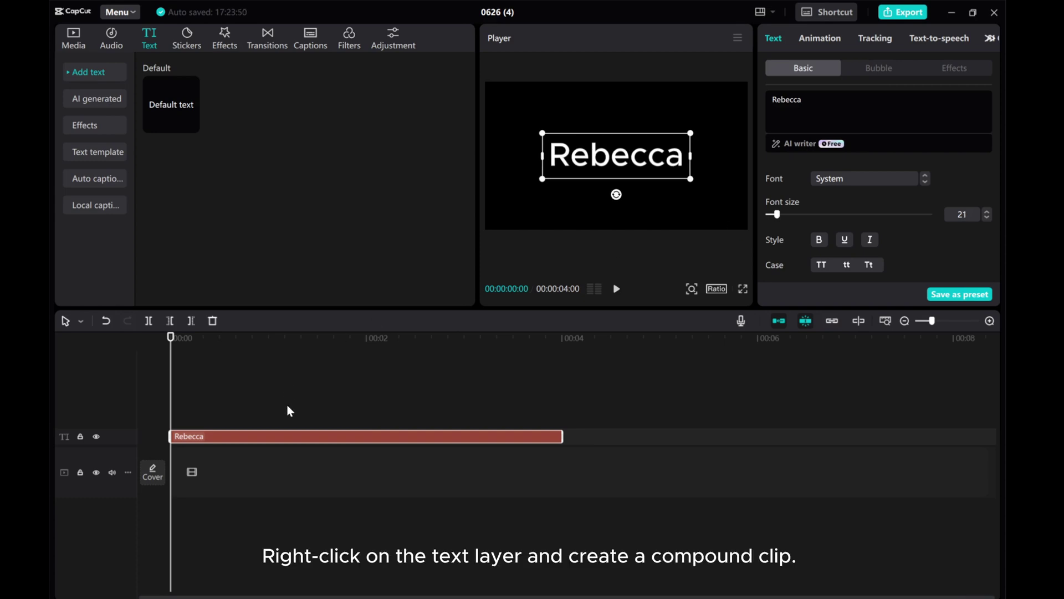
{"action": "right_click", "coordinate": [243, 438]}
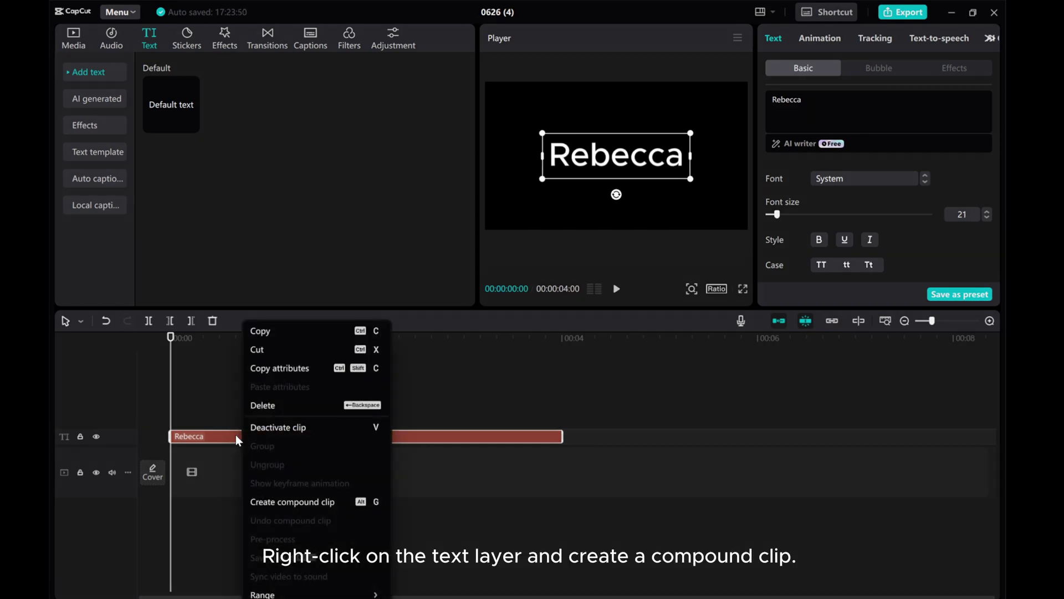
{"action": "left_click", "coordinate": [291, 501]}
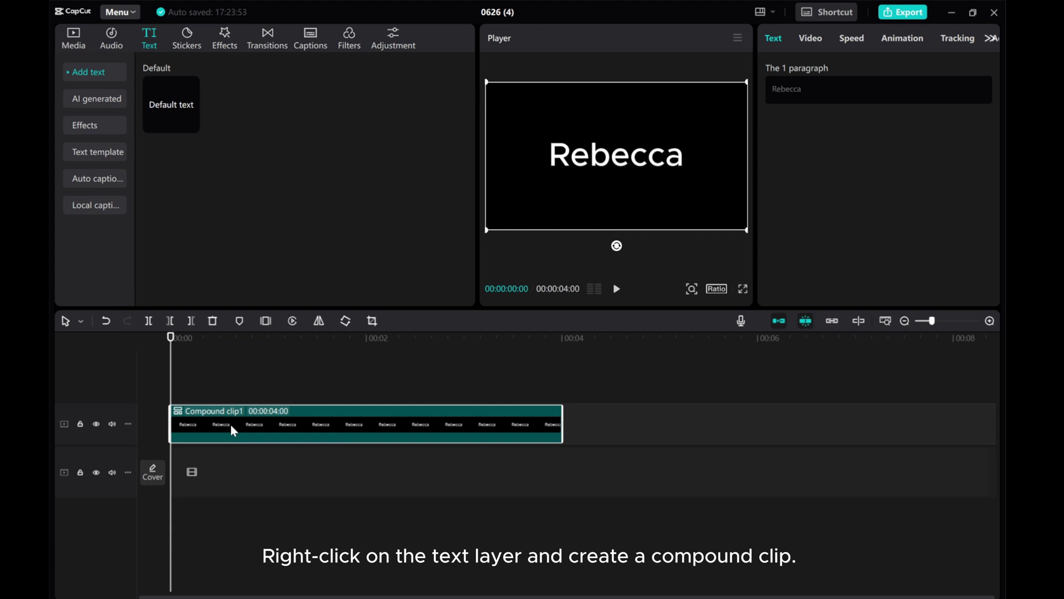
Place the white library clip on a track above the text compound clip and trim it to 2 seconds
{"action": "left_click", "coordinate": [69, 36]}
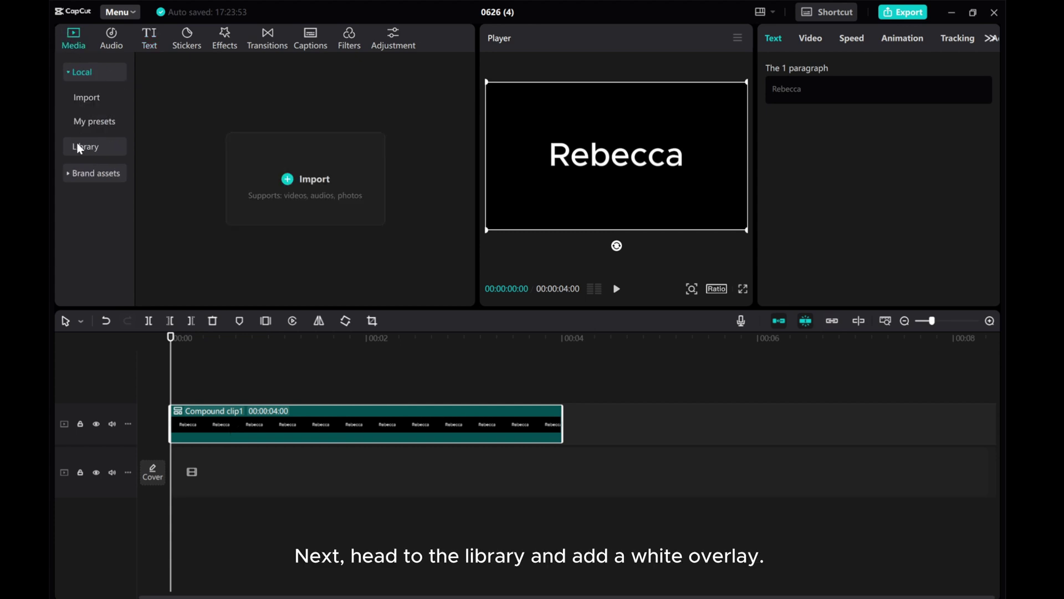
{"action": "left_click", "coordinate": [80, 149]}
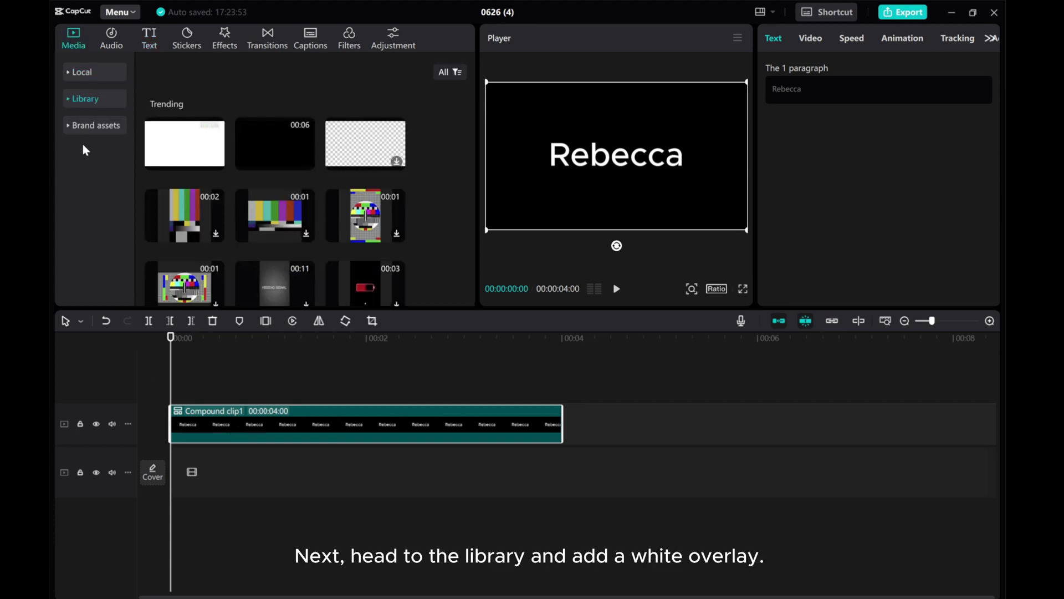
{"action": "left_click_drag", "start_coordinate": [176, 151], "coordinate": [169, 393]}
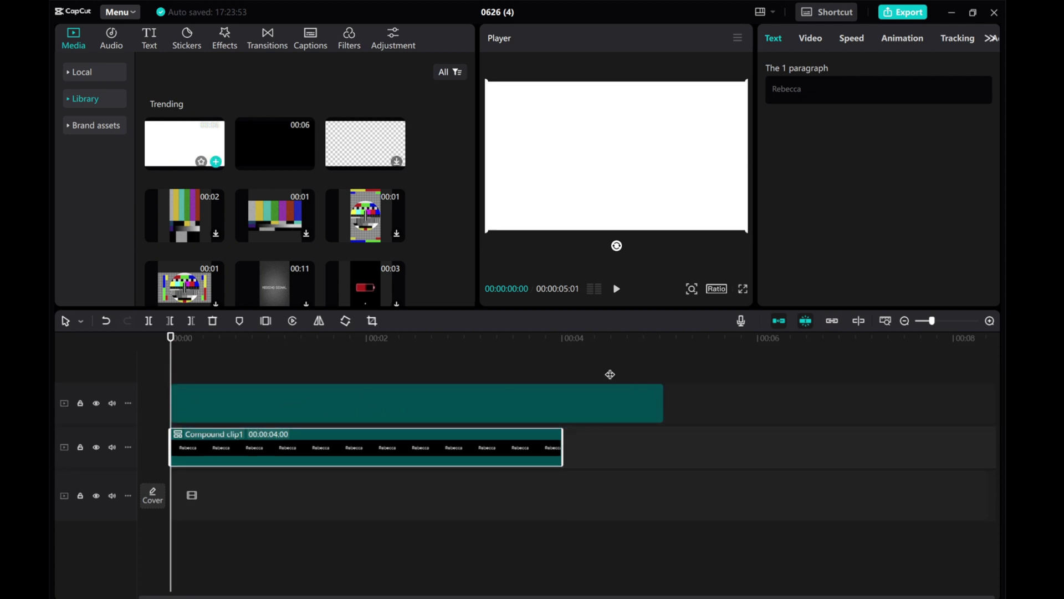
{"action": "left_click_drag", "start_coordinate": [665, 403], "coordinate": [365, 406]}
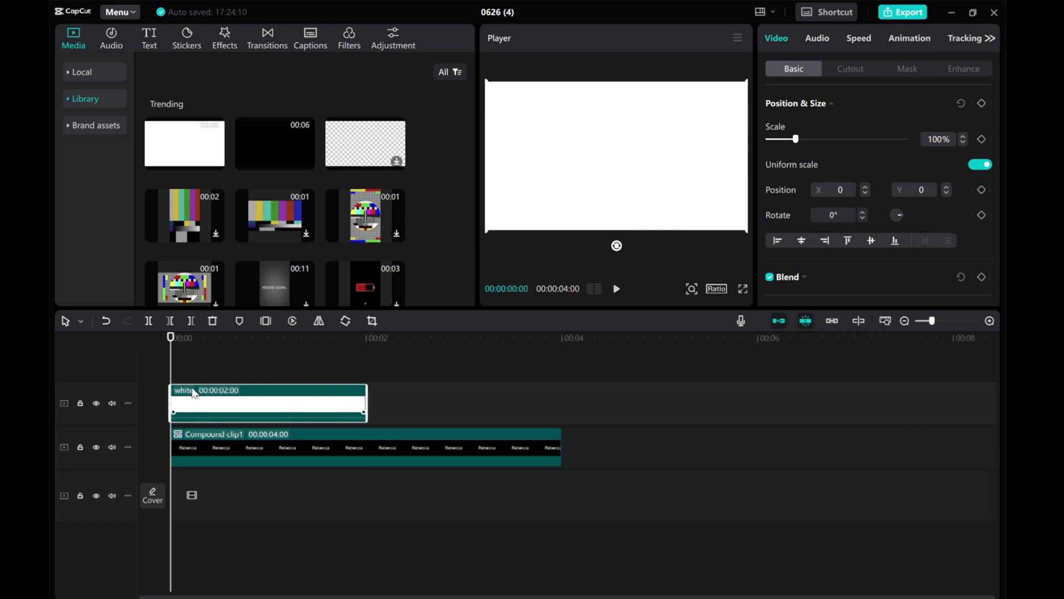
Split the text compound clip at 00:00:02:00, in line with the end of the white clip
{"action": "left_click", "coordinate": [187, 368]}
{"action": "left_click_drag", "start_coordinate": [336, 365], "coordinate": [368, 365]}
{"action": "left_click", "coordinate": [341, 440]}
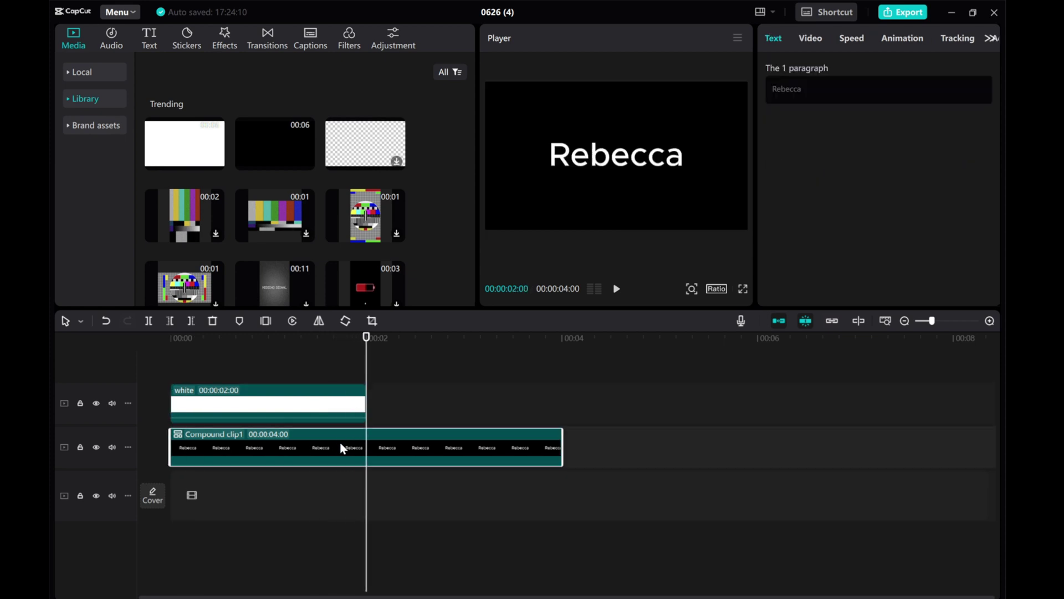
{"action": "left_click", "coordinate": [148, 321]}
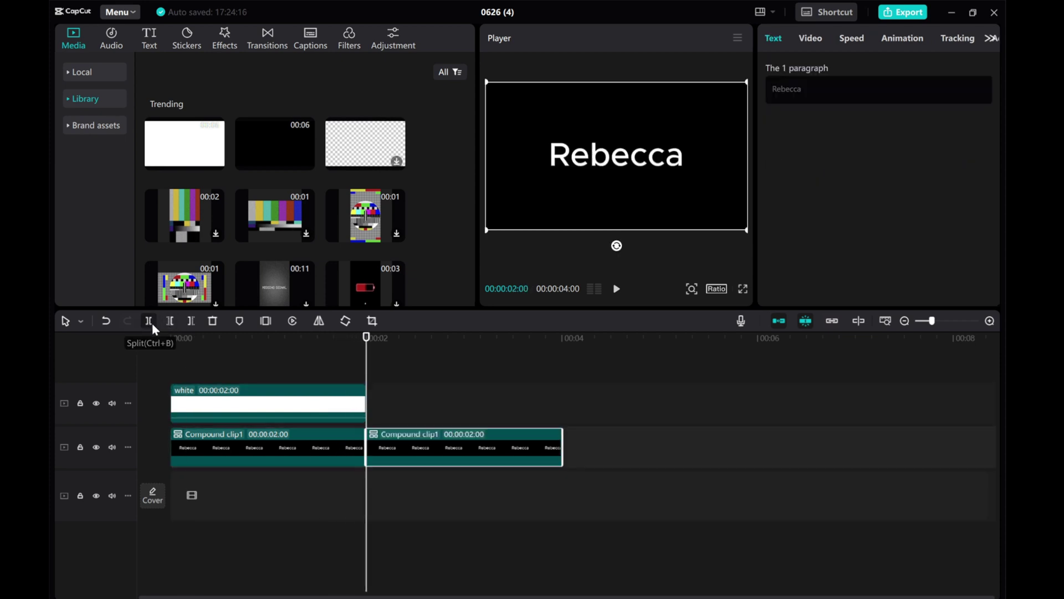
Scale the white clip down to 47% so it forms a centred rectangle over the text
{"action": "left_click", "coordinate": [277, 391]}
{"action": "left_click_drag", "start_coordinate": [364, 360], "coordinate": [170, 383]}
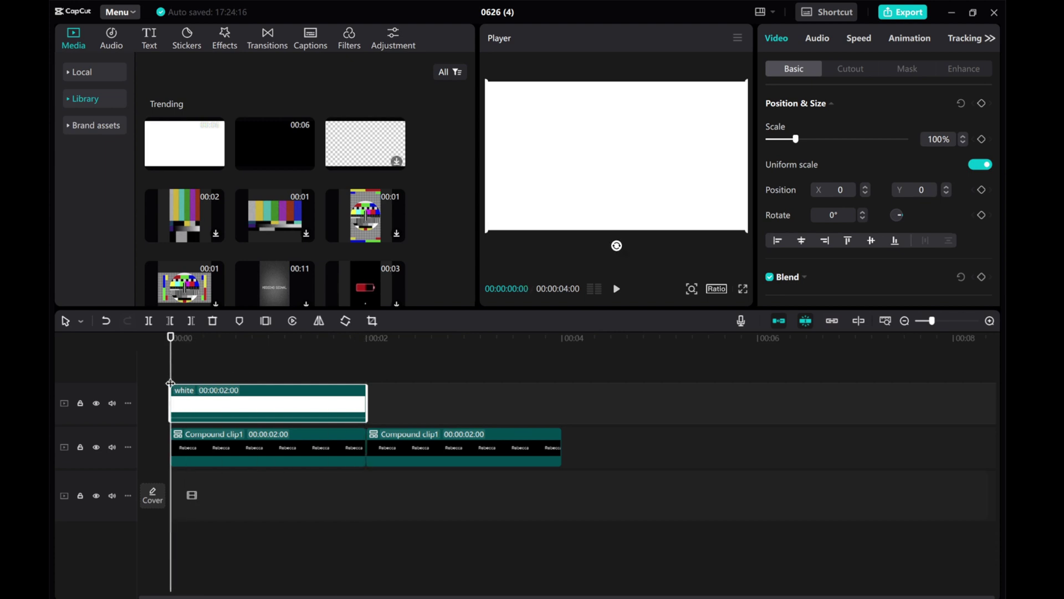
{"action": "mouse_move", "coordinate": [234, 419]}
{"action": "left_click_drag", "start_coordinate": [487, 230], "coordinate": [589, 176]}
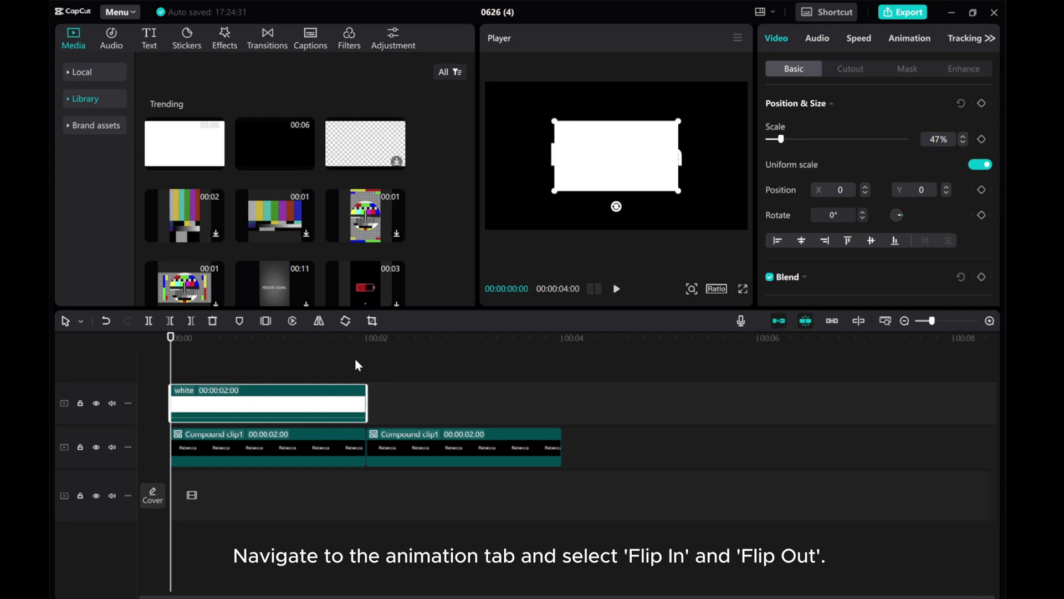
Apply the Flip animation to the white clip as both its In and Out animation
{"action": "left_click", "coordinate": [908, 36]}
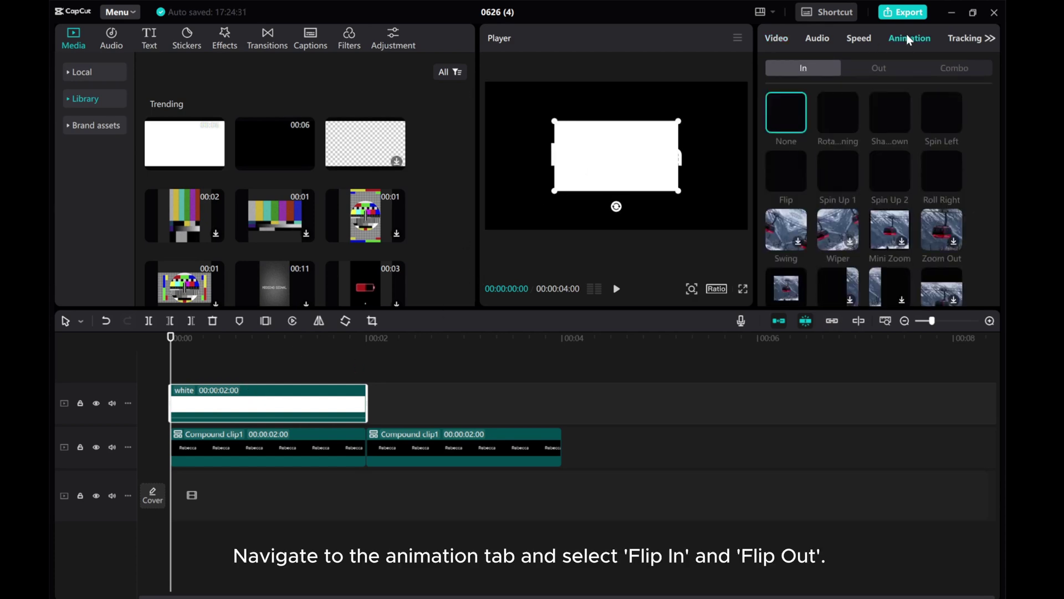
{"action": "left_click", "coordinate": [785, 171]}
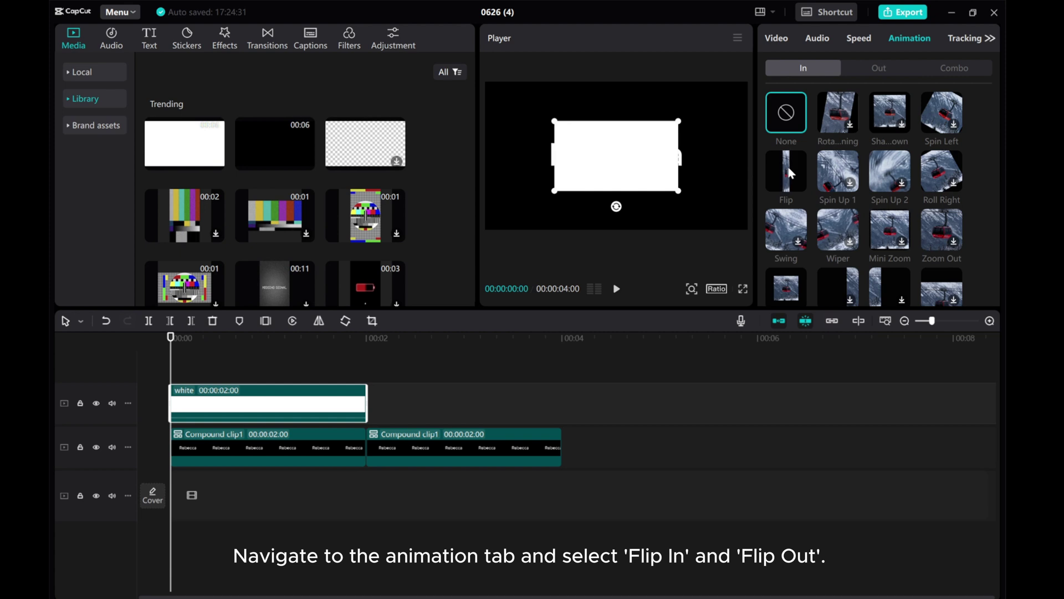
{"action": "left_click", "coordinate": [878, 68]}
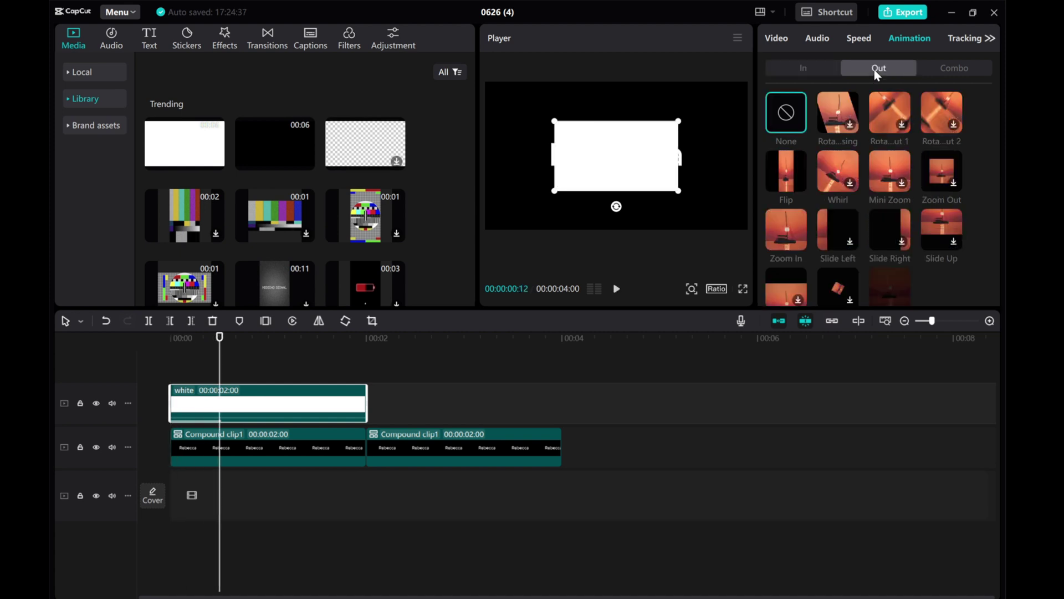
{"action": "left_click", "coordinate": [793, 174]}
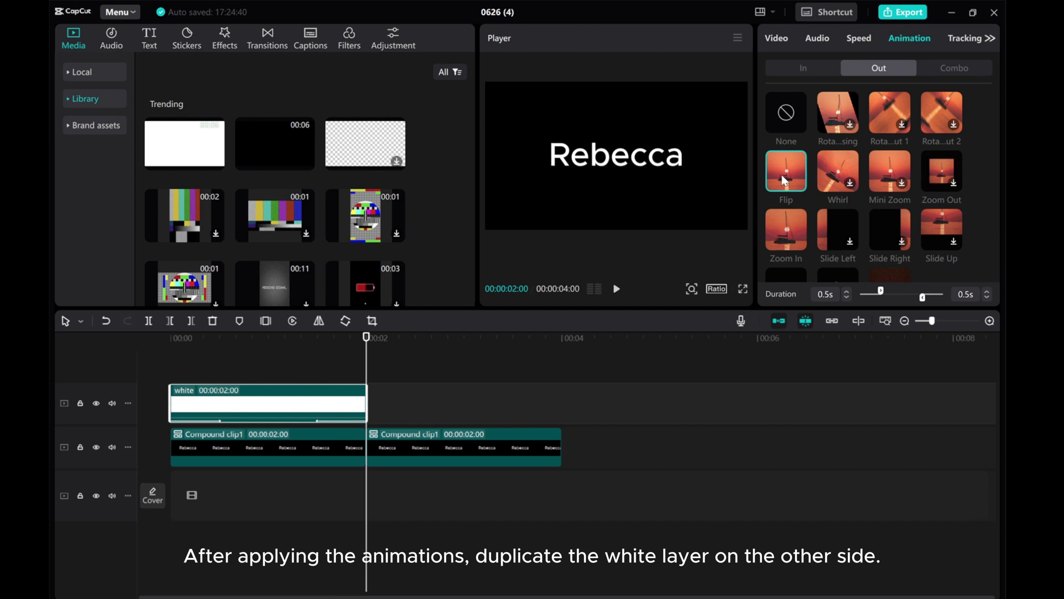
Copy the animated white clip and paste the duplicate directly after it at 00:00:02:00
{"action": "right_click", "coordinate": [272, 404]}
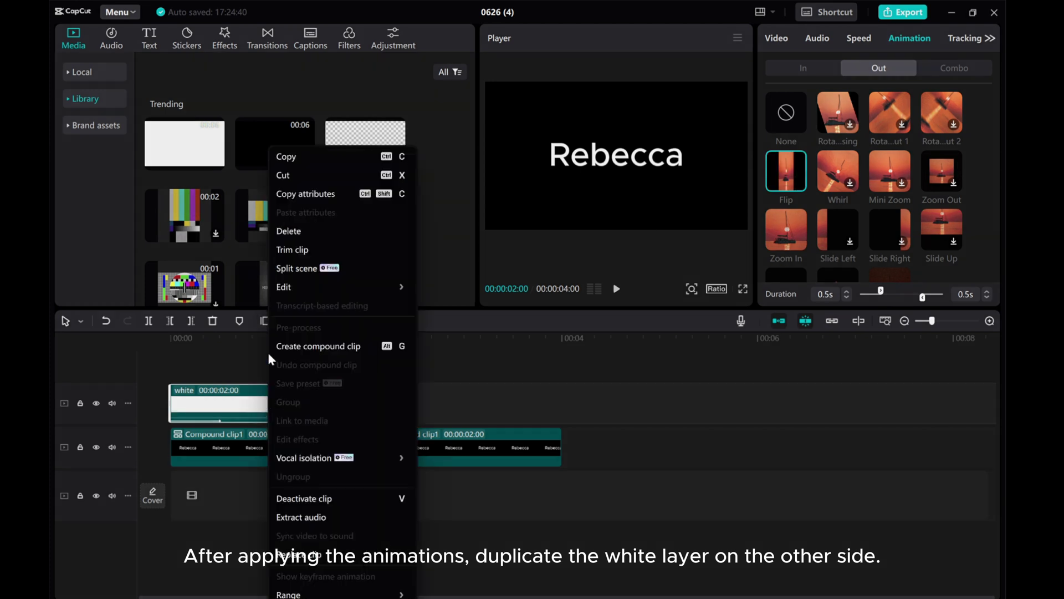
{"action": "left_click", "coordinate": [286, 157]}
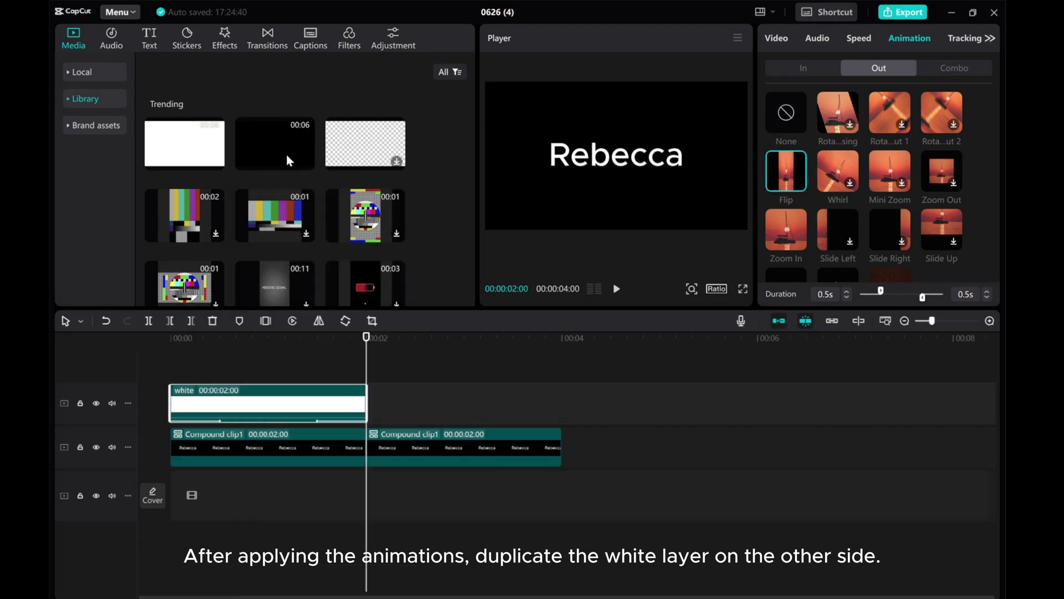
{"action": "right_click", "coordinate": [378, 401]}
{"action": "left_click", "coordinate": [391, 408]}
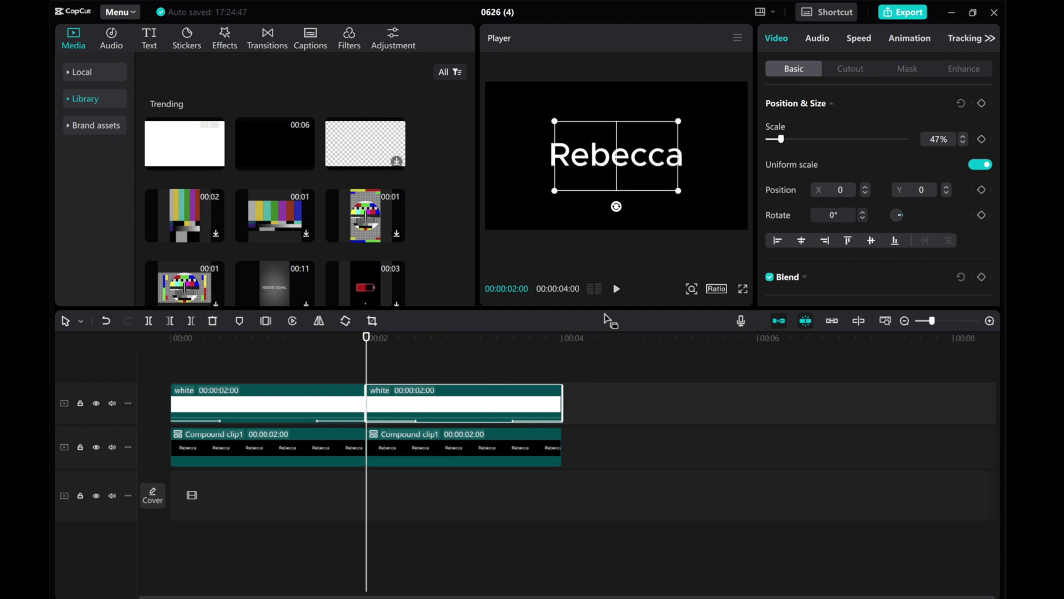
Preview the second white clip, then clear and reapply its Flip Out animation
{"action": "left_click", "coordinate": [616, 288]}
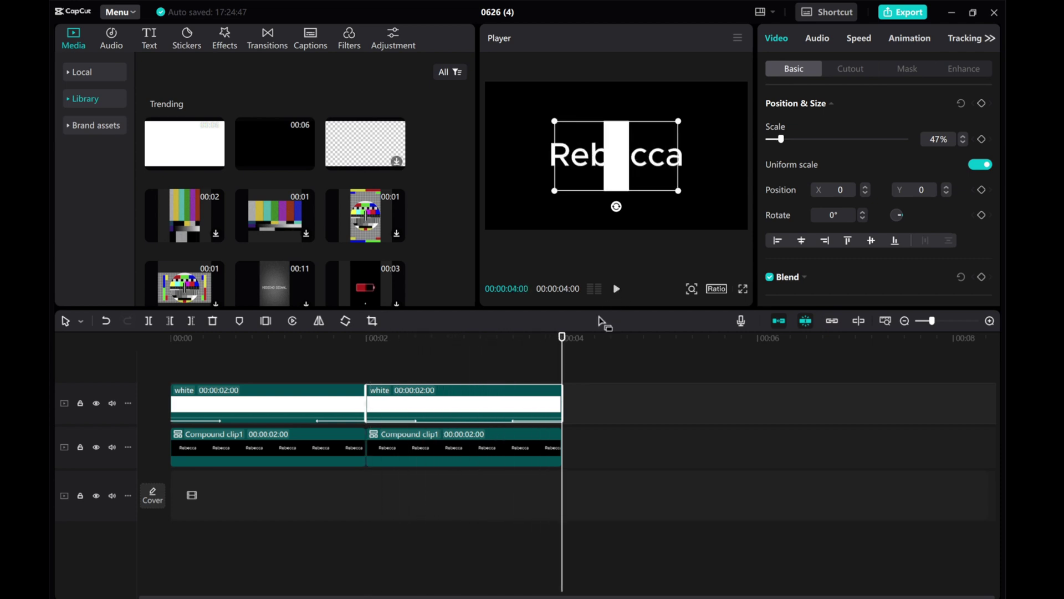
{"action": "mouse_move", "coordinate": [561, 362]}
{"action": "left_mouse_down"}
{"action": "mouse_move", "coordinate": [512, 368]}
{"action": "mouse_move", "coordinate": [549, 369]}
{"action": "left_mouse_up"}
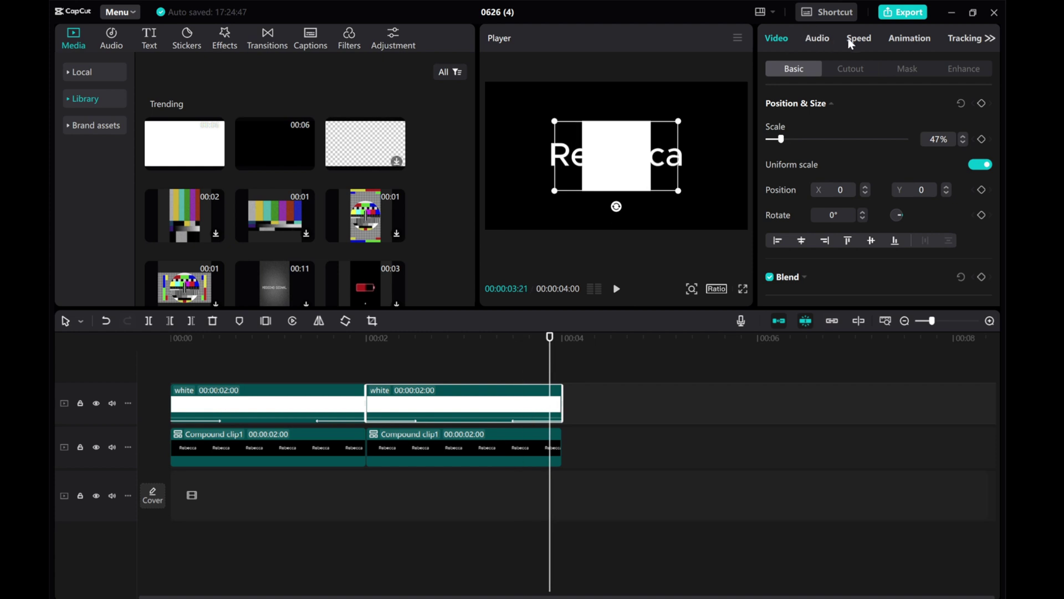
{"action": "left_click", "coordinate": [903, 40]}
{"action": "left_click", "coordinate": [790, 122]}
{"action": "left_click", "coordinate": [784, 171]}
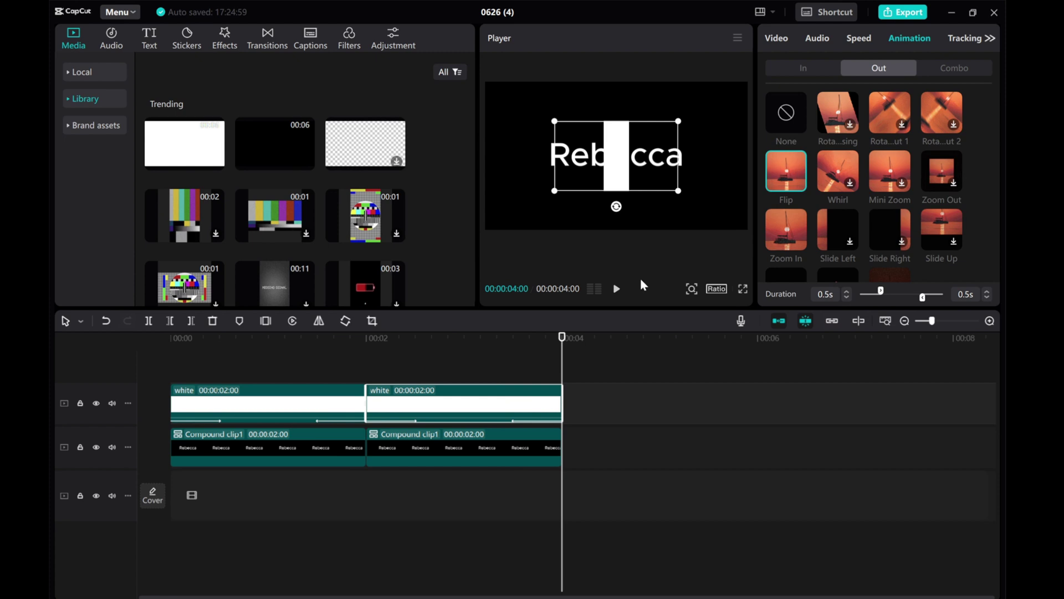
{"action": "mouse_move", "coordinate": [561, 354]}
{"action": "left_mouse_down"}
{"action": "mouse_move", "coordinate": [502, 354]}
{"action": "mouse_move", "coordinate": [569, 343]}
{"action": "left_mouse_up"}
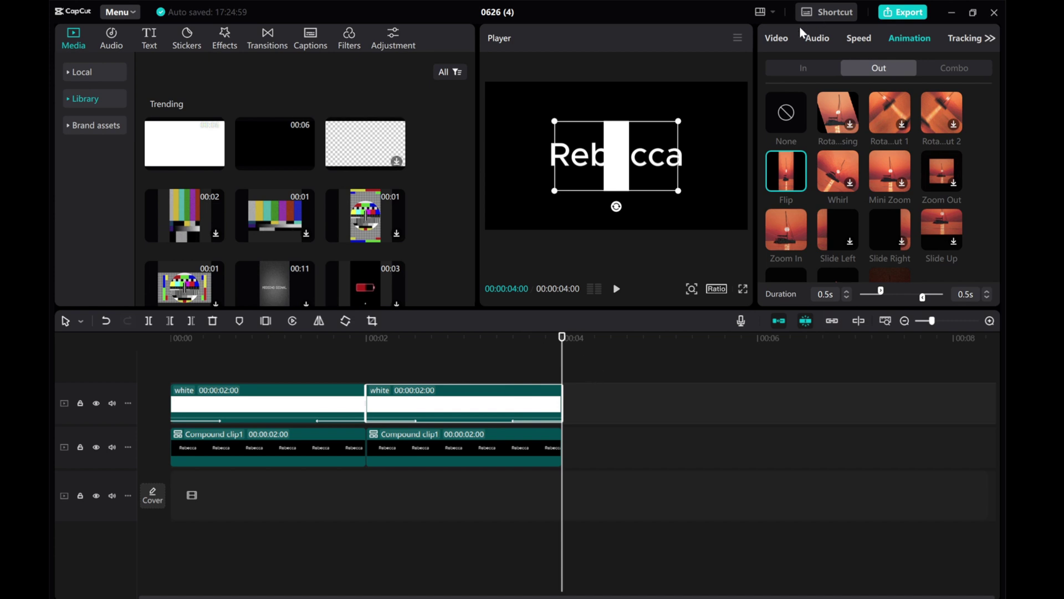
{"action": "left_click", "coordinate": [778, 39]}
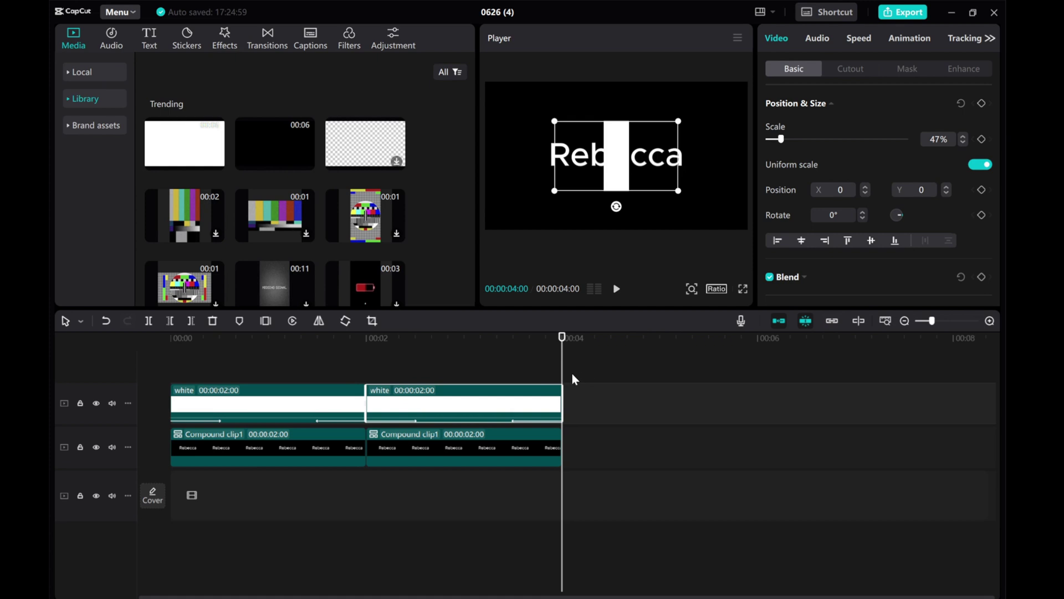
{"action": "left_click", "coordinate": [309, 357]}
{"action": "left_click_drag", "start_coordinate": [308, 357], "coordinate": [155, 329]}
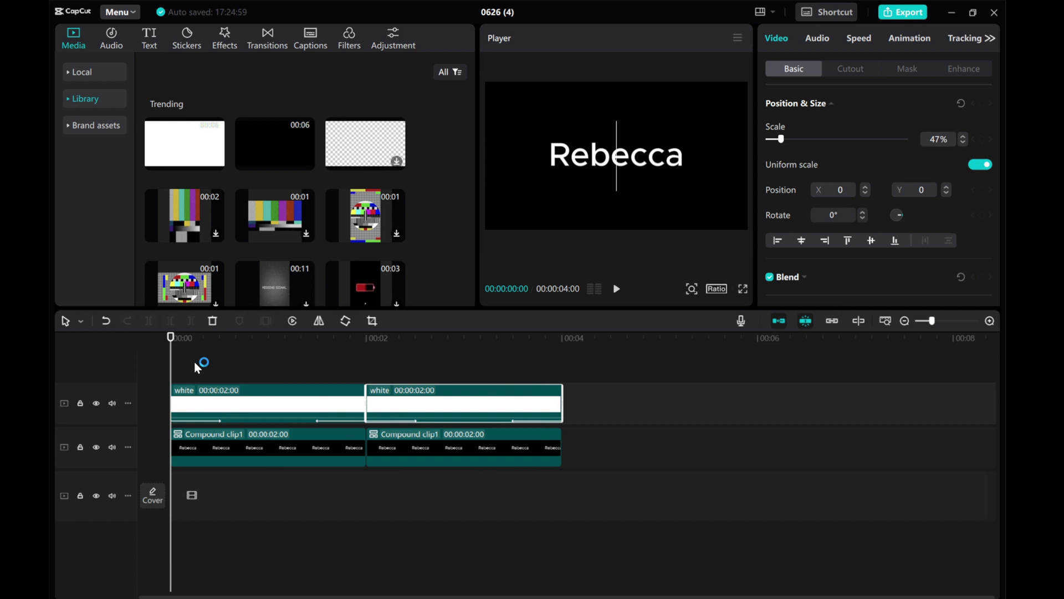
Add four timeline markers where Flip In ends and Flip Out begins on each white clip, the first at 00:00:00:12
{"action": "left_click_drag", "start_coordinate": [170, 363], "coordinate": [220, 373]}
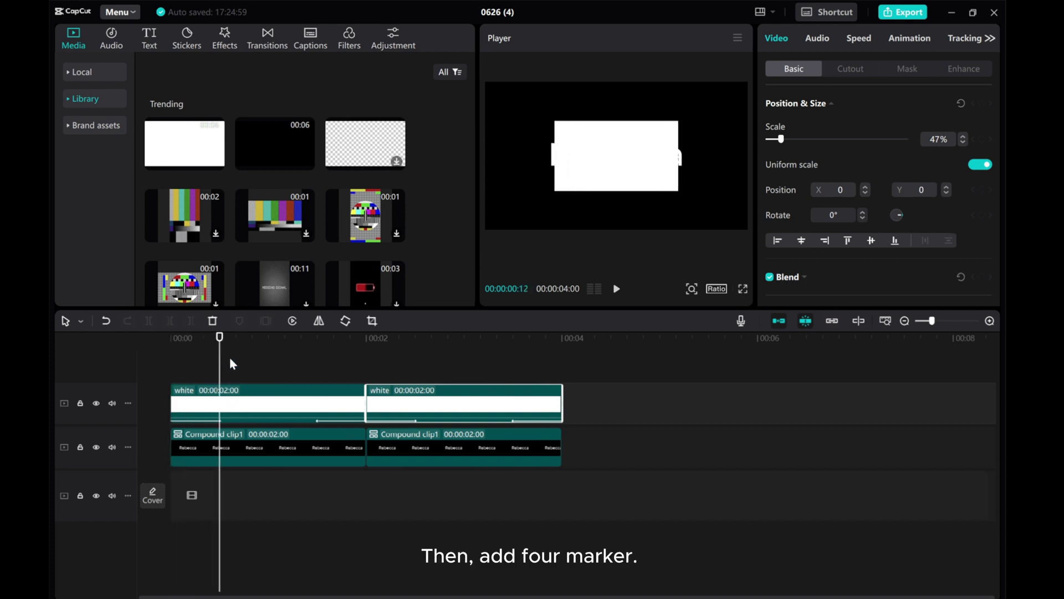
{"action": "left_click", "coordinate": [230, 356]}
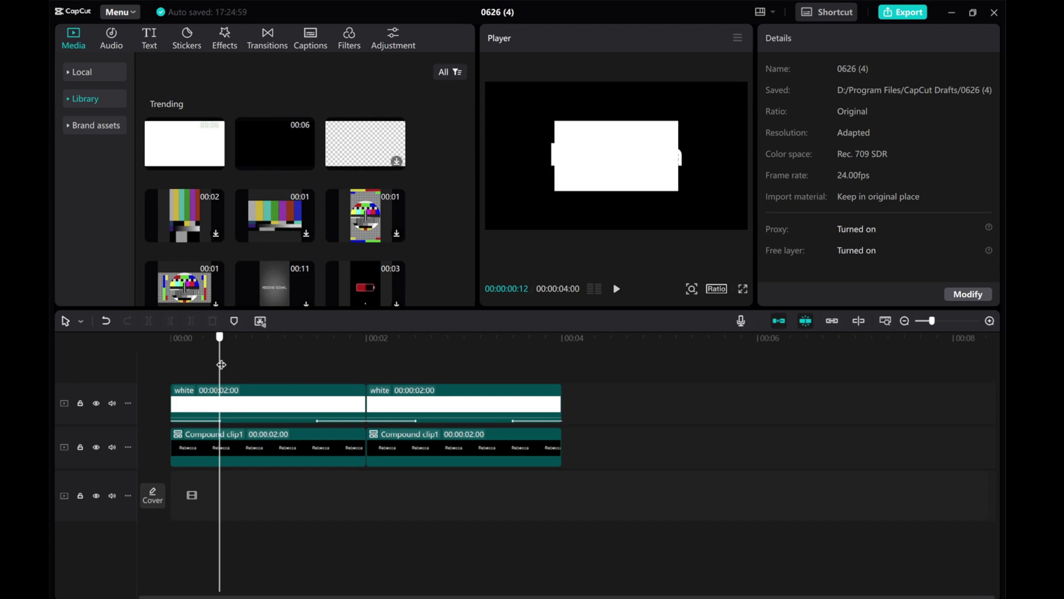
{"action": "left_click", "coordinate": [234, 321]}
{"action": "mouse_move", "coordinate": [220, 366]}
{"action": "left_mouse_down"}
{"action": "mouse_move", "coordinate": [513, 381]}
{"action": "mouse_move", "coordinate": [495, 368]}
{"action": "mouse_move", "coordinate": [261, 365]}
{"action": "left_mouse_up"}
{"action": "left_click", "coordinate": [235, 323]}
{"action": "left_click", "coordinate": [233, 323]}
Convert each of the two white clips into its own compound clip
{"action": "left_click", "coordinate": [236, 408]}
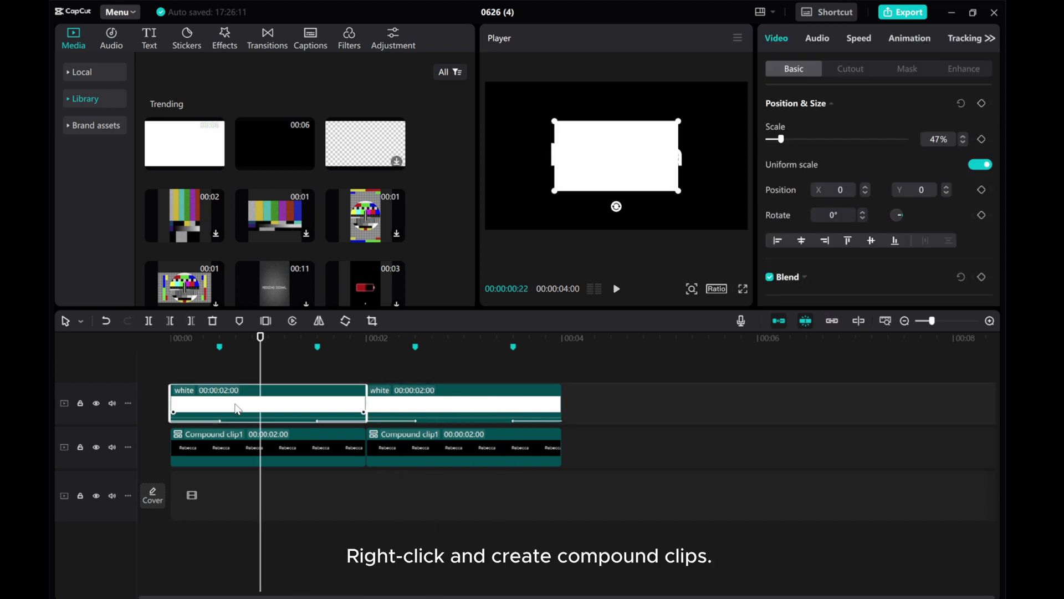
{"action": "right_click", "coordinate": [237, 409]}
{"action": "left_click", "coordinate": [277, 347]}
{"action": "left_click", "coordinate": [438, 401]}
{"action": "right_click", "coordinate": [438, 401]}
{"action": "left_click", "coordinate": [471, 346]}
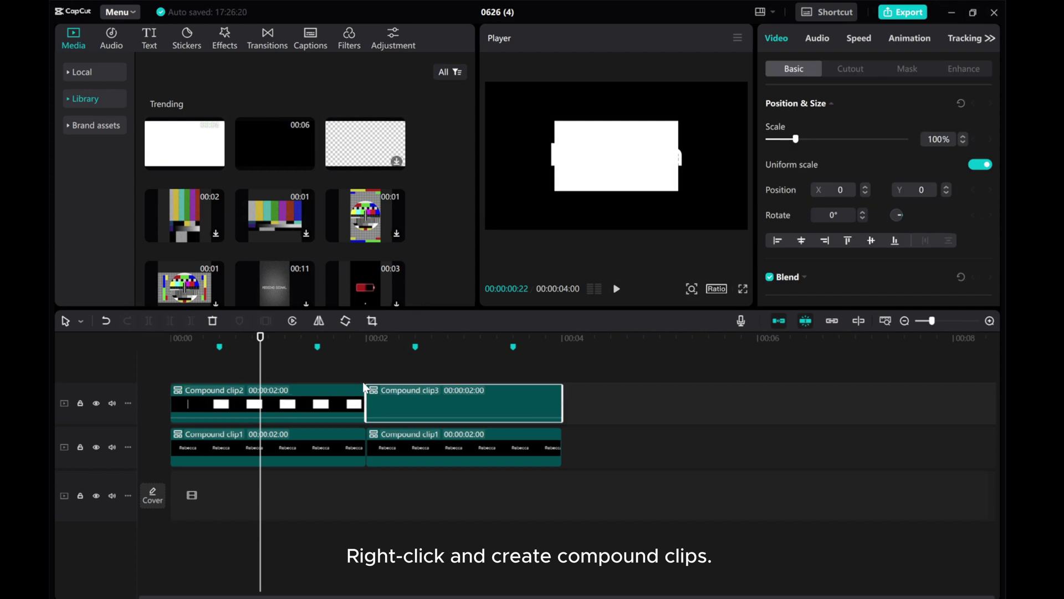
Rotate the first white compound clip to -90°
{"action": "left_click", "coordinate": [295, 411]}
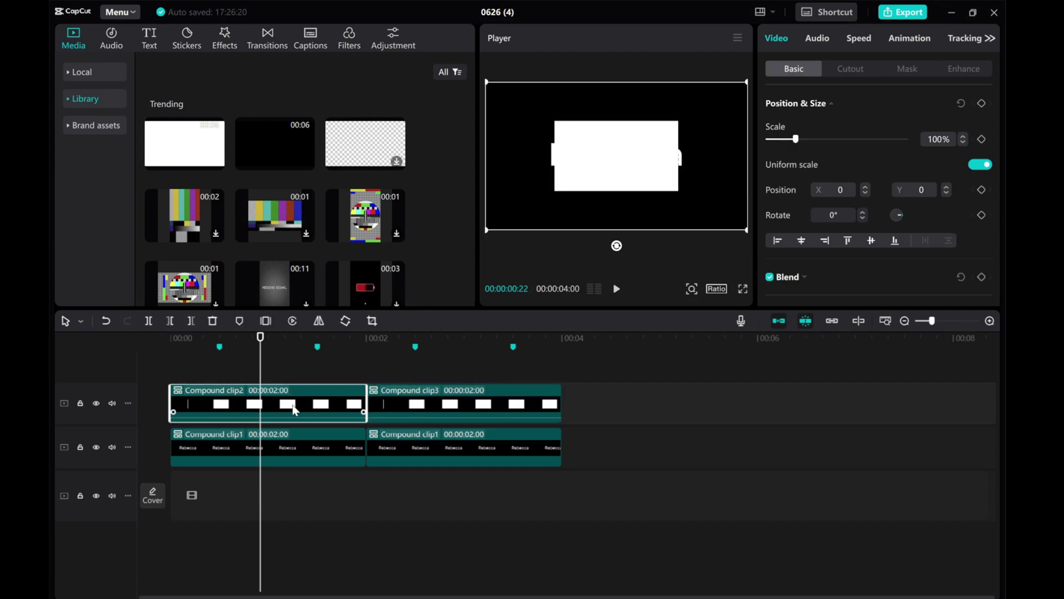
{"action": "left_click_drag", "start_coordinate": [617, 246], "coordinate": [648, 163]}
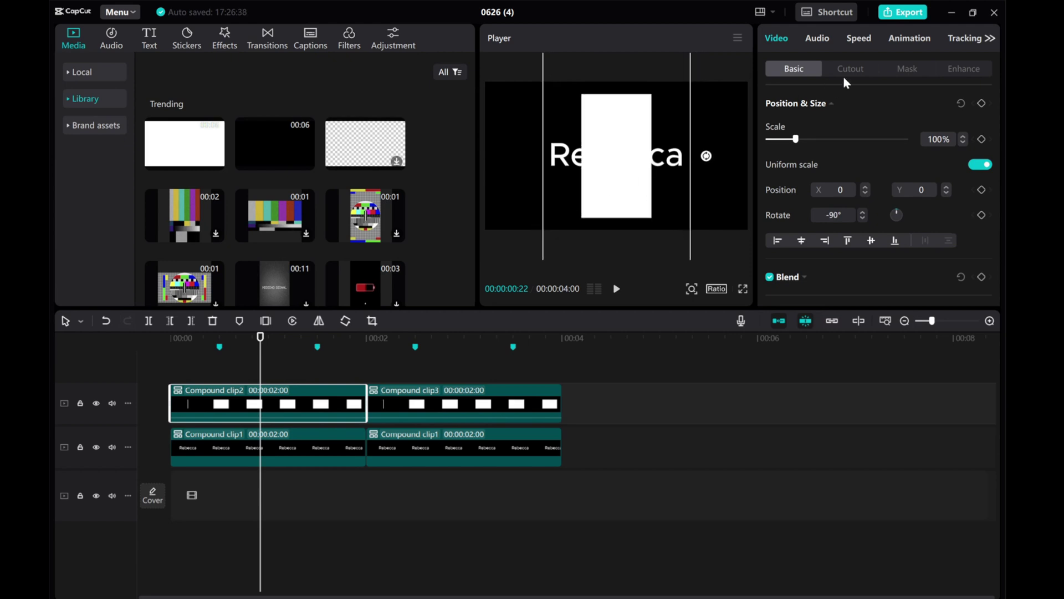
Apply a Rectangle mask to the first white compound clip and shrink it to a narrow vertical bar slightly taller than the text
{"action": "left_click", "coordinate": [904, 69]}
{"action": "left_click", "coordinate": [789, 209]}
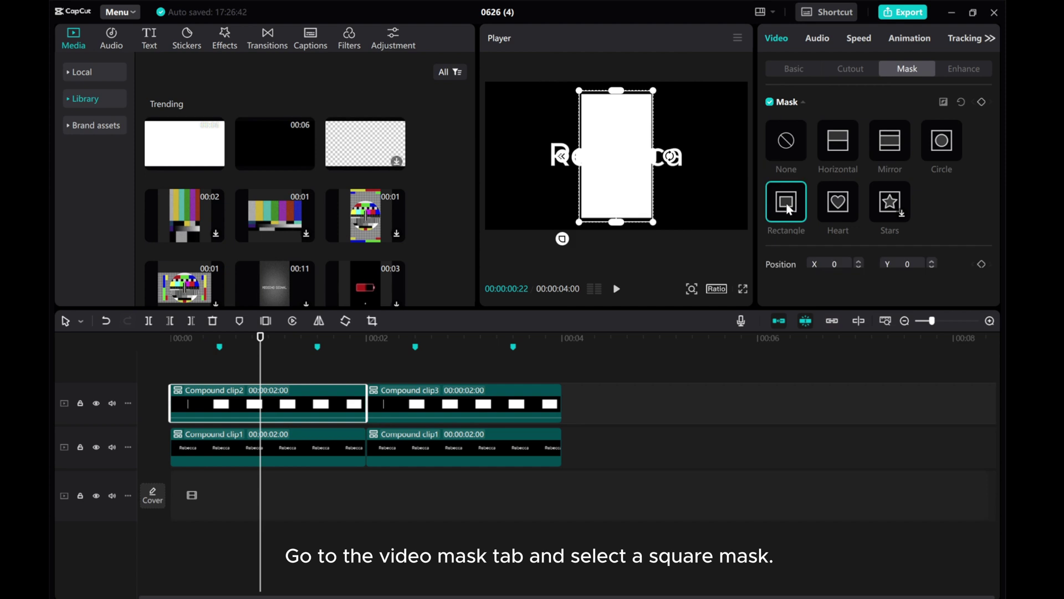
{"action": "left_click_drag", "start_coordinate": [580, 225], "coordinate": [618, 138]}
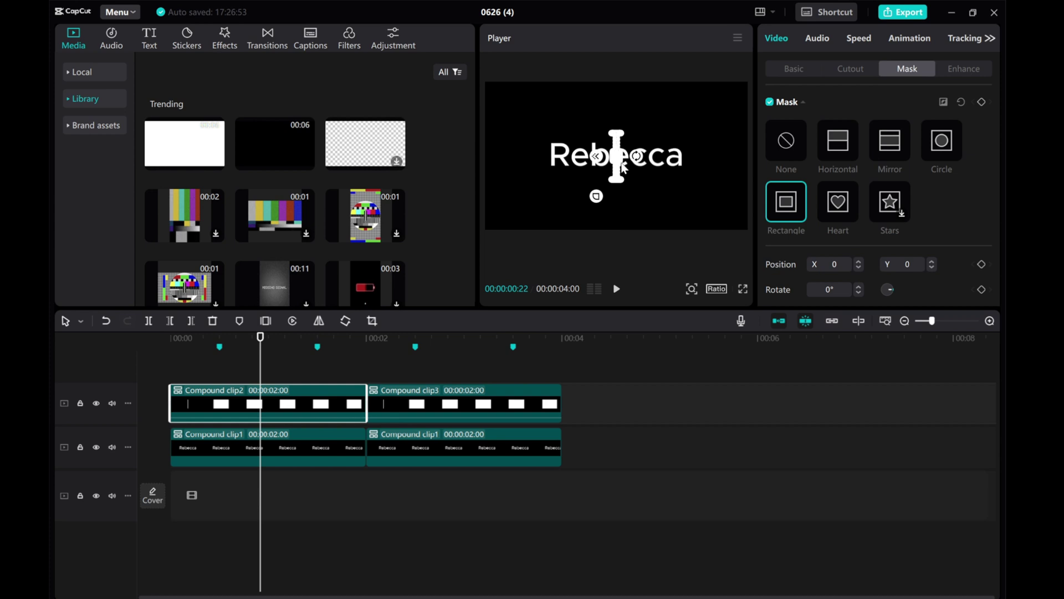
Keyframe the white bar's position and size from left of the text (X about -1112) at 00:00:00:12 to right of it (X about 1166) at 00:00:01:12
{"action": "left_click", "coordinate": [778, 69]}
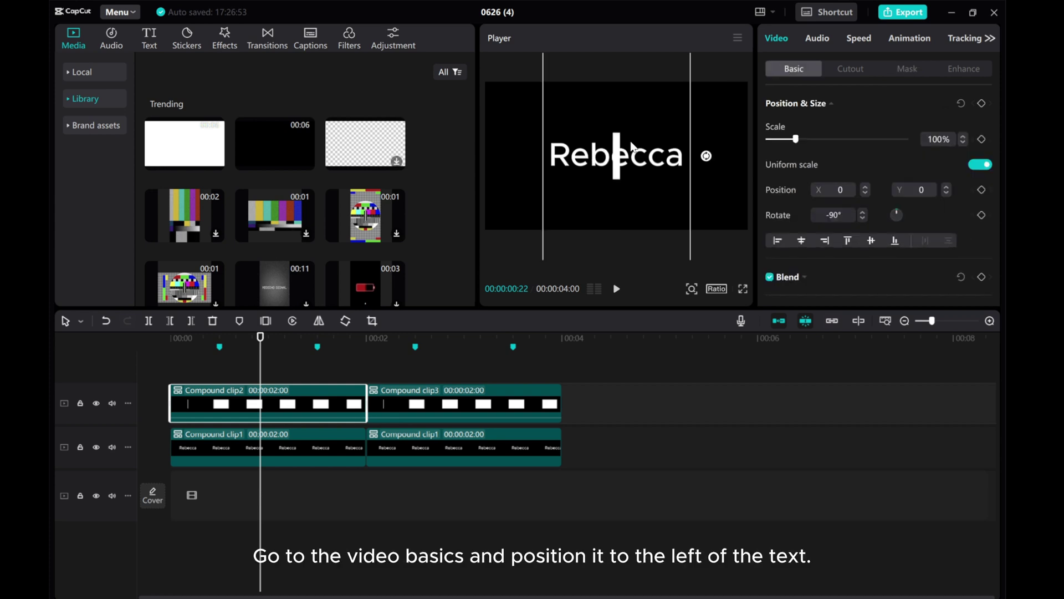
{"action": "left_click_drag", "start_coordinate": [619, 169], "coordinate": [543, 172]}
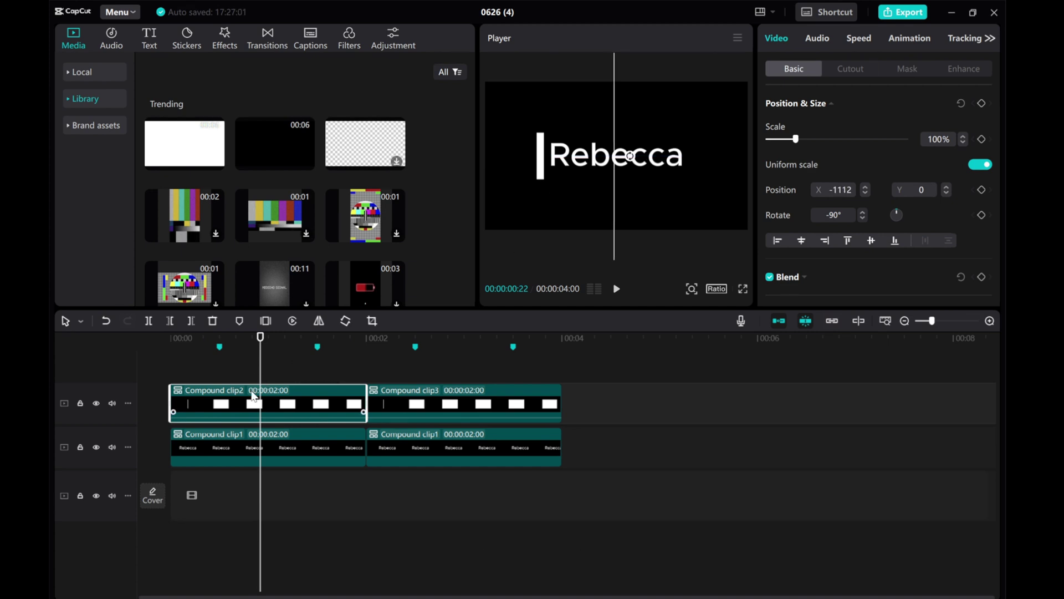
{"action": "left_click_drag", "start_coordinate": [261, 374], "coordinate": [222, 377]}
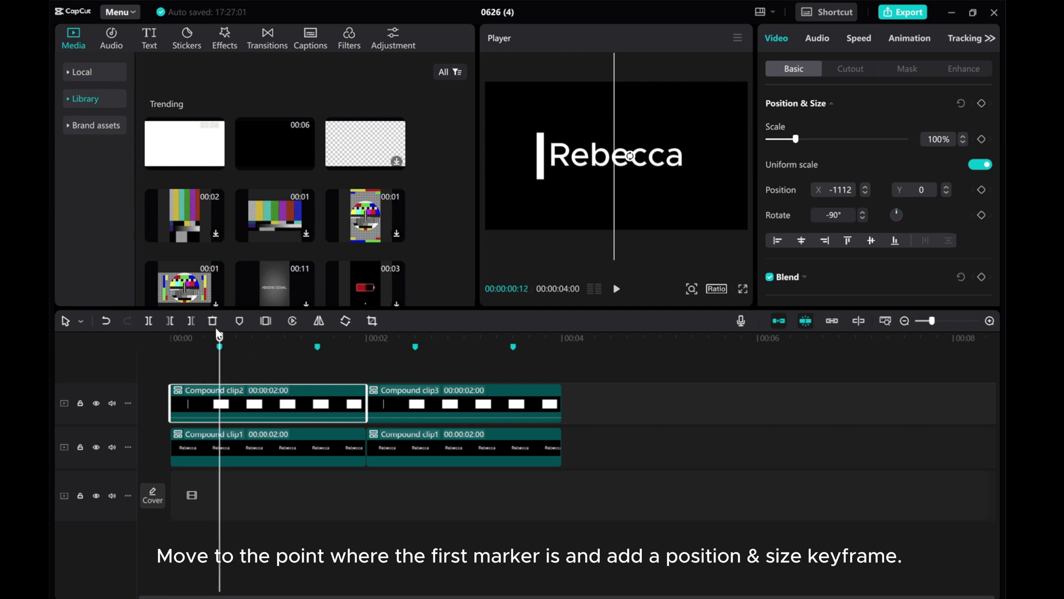
{"action": "left_click", "coordinate": [982, 103]}
{"action": "left_click_drag", "start_coordinate": [224, 383], "coordinate": [315, 379]}
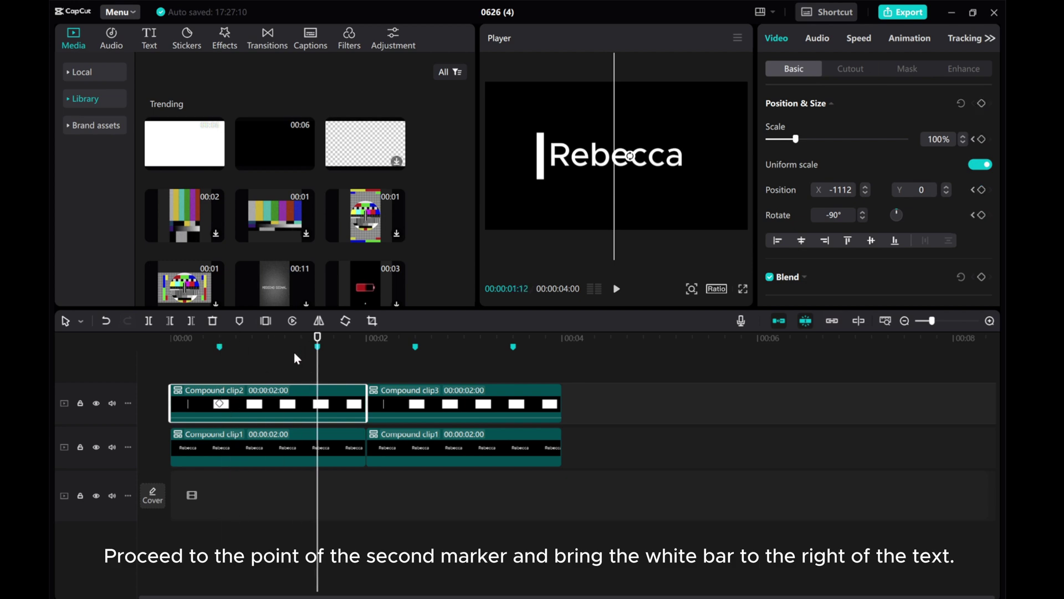
{"action": "left_click_drag", "start_coordinate": [542, 181], "coordinate": [697, 182]}
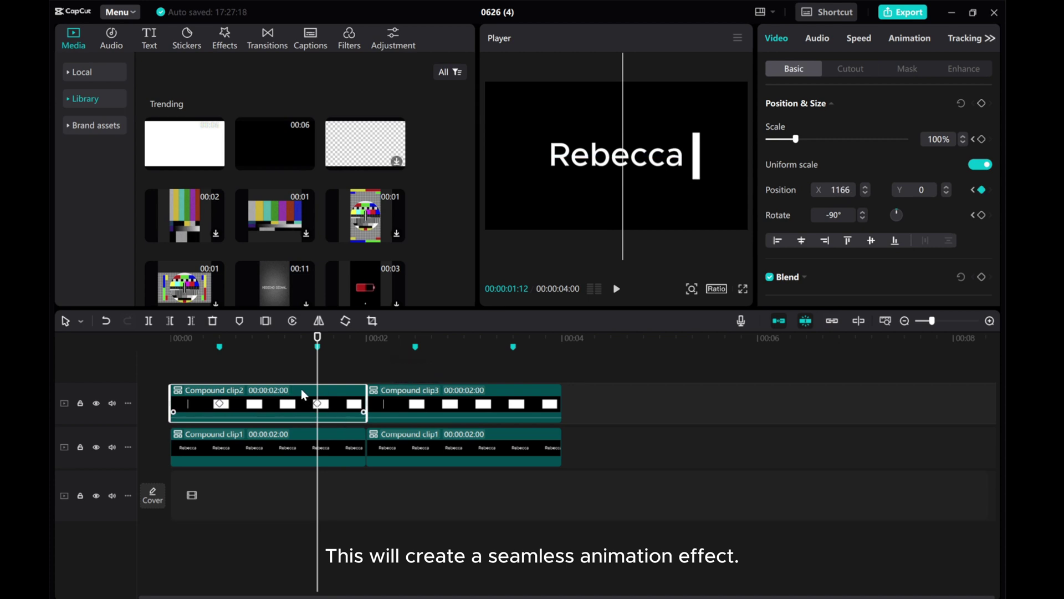
Add a Horizontal mask to the first name clip at 00:00:00:12, rotated -90° with its line at the white bar, X about -528
{"action": "left_click", "coordinate": [215, 445]}
{"action": "left_click_drag", "start_coordinate": [318, 362], "coordinate": [220, 362]}
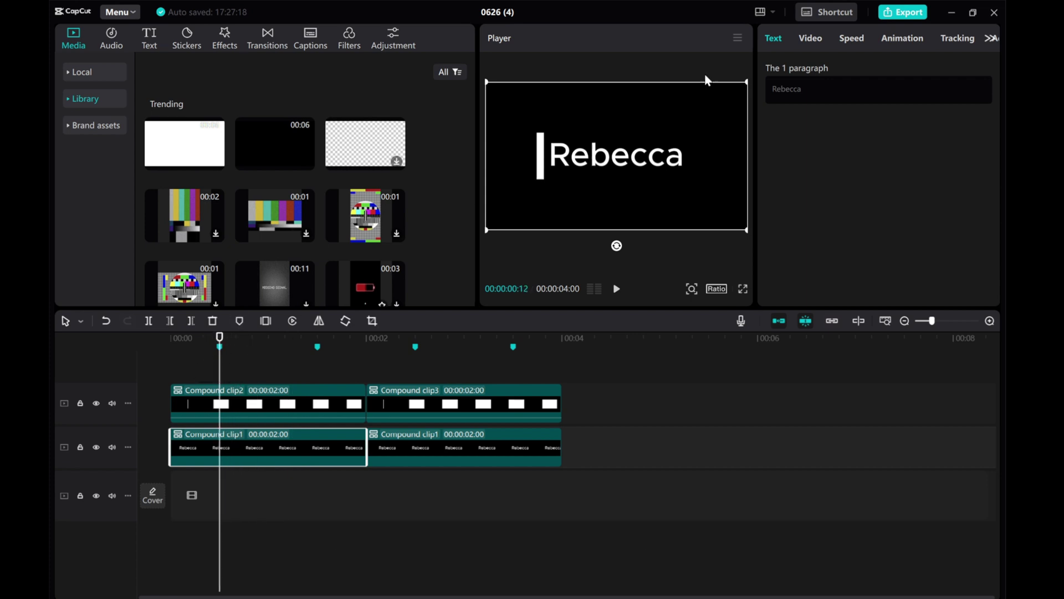
{"action": "left_click", "coordinate": [802, 40]}
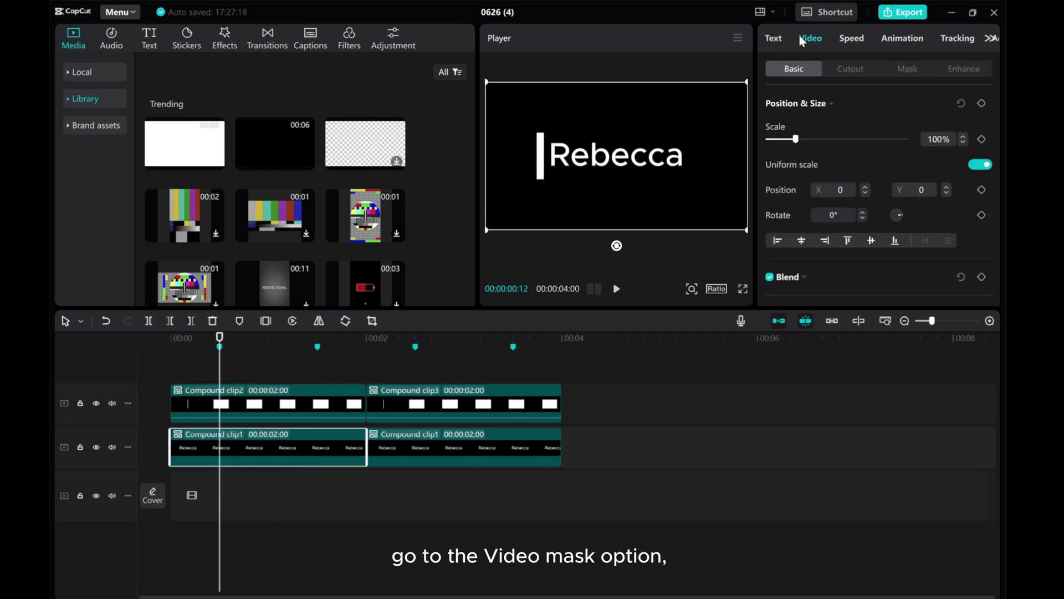
{"action": "left_click", "coordinate": [910, 70]}
{"action": "left_click", "coordinate": [839, 150]}
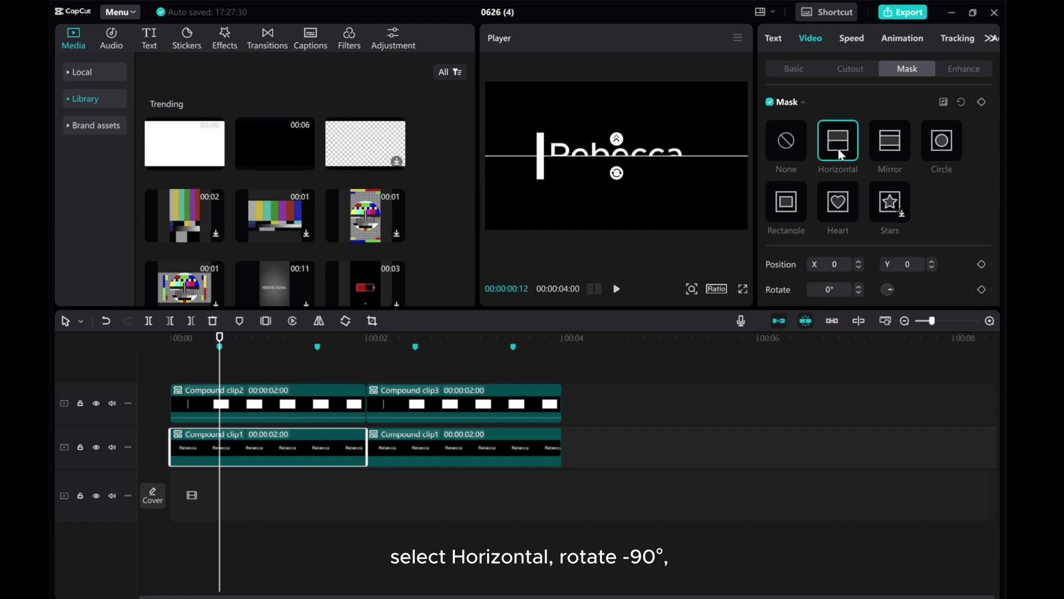
{"action": "left_click_drag", "start_coordinate": [617, 176], "coordinate": [626, 167]}
{"action": "left_click_drag", "start_coordinate": [626, 163], "coordinate": [544, 183]}
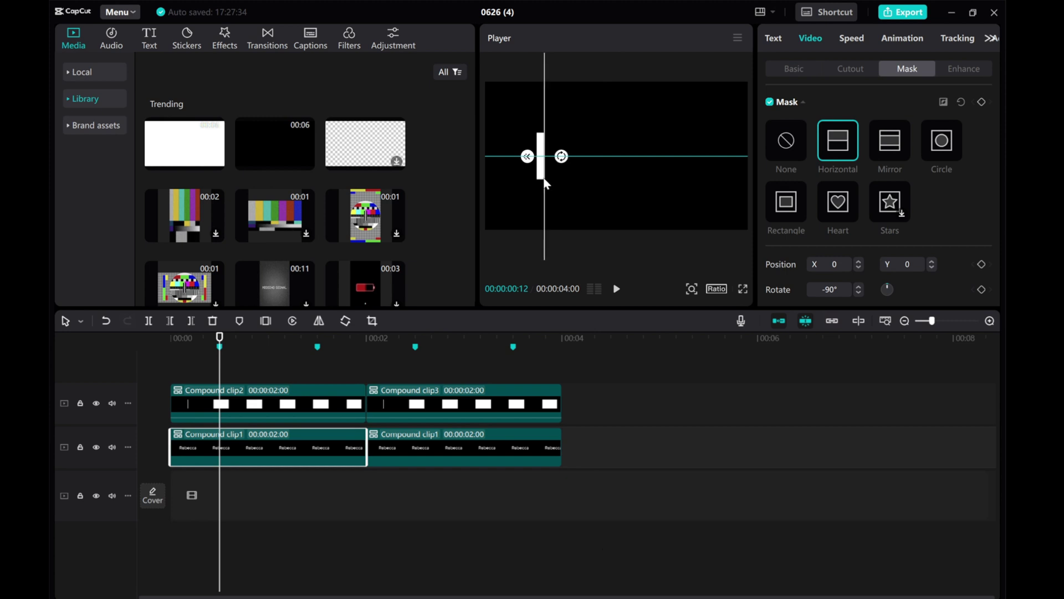
{"action": "left_click_drag", "start_coordinate": [544, 183], "coordinate": [544, 183]}
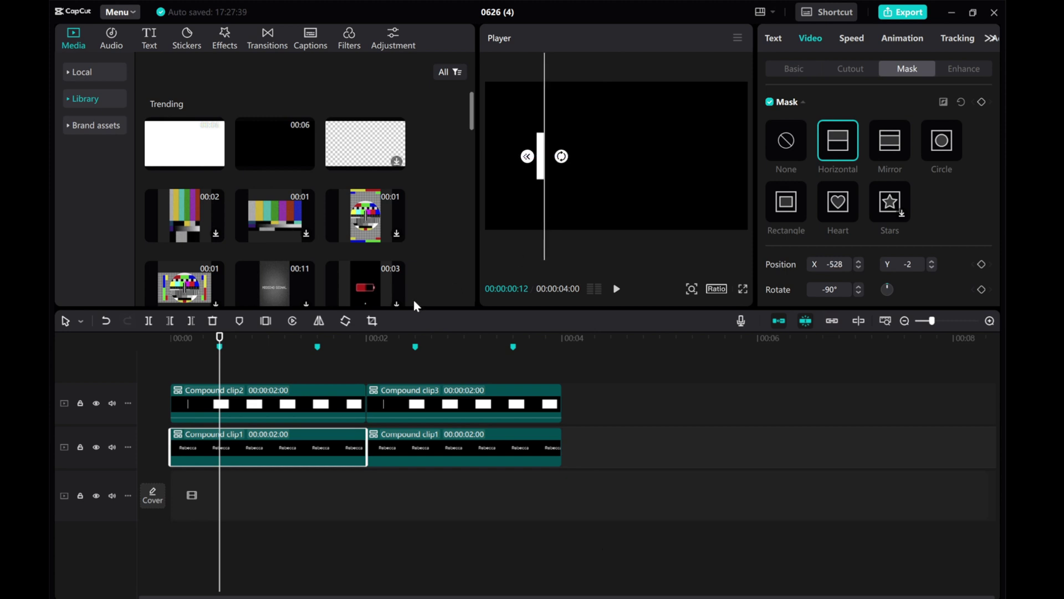
Keyframe the first name clip's mask at the first marker and shift its line to the white bar, X about 599, at the second marker
{"action": "left_click", "coordinate": [981, 102]}
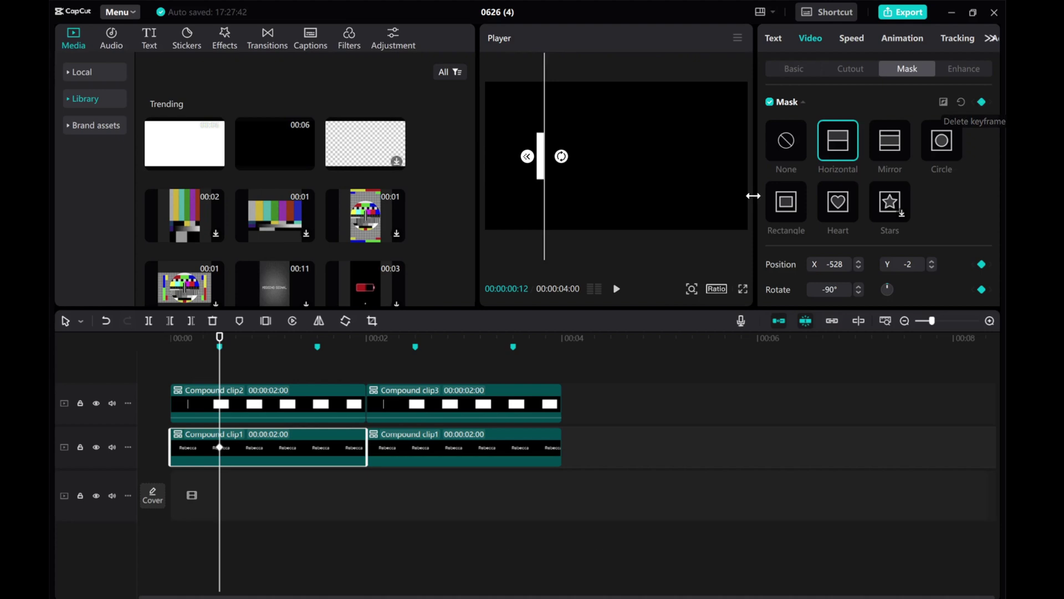
{"action": "left_click_drag", "start_coordinate": [220, 371], "coordinate": [287, 371]}
{"action": "left_click", "coordinate": [317, 370]}
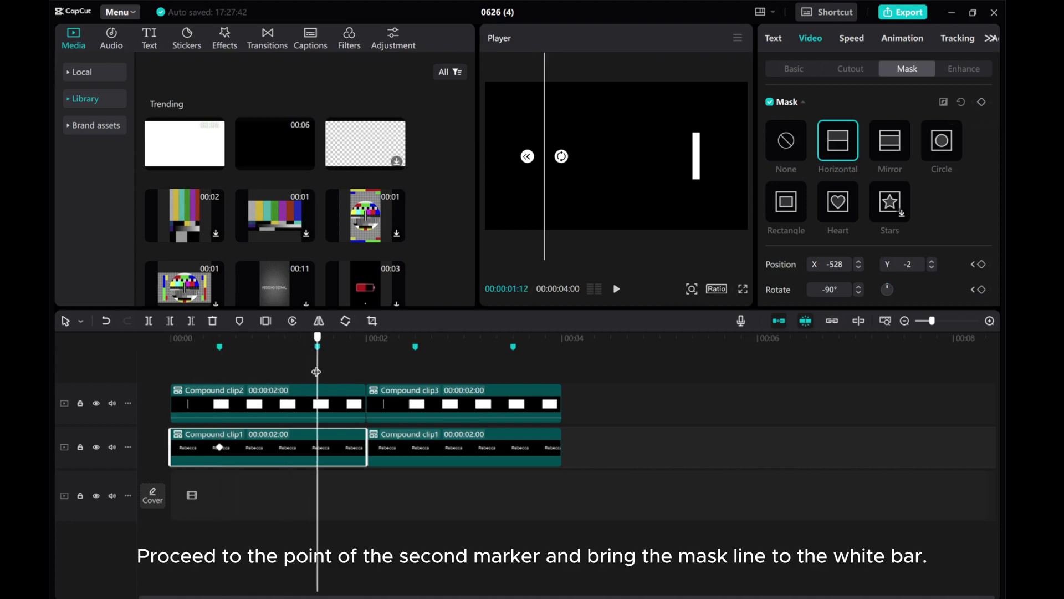
{"action": "left_click_drag", "start_coordinate": [545, 188], "coordinate": [697, 188]}
Play the first text reveal from the start of the timeline to check it
{"action": "left_click_drag", "start_coordinate": [317, 374], "coordinate": [154, 368]}
{"action": "left_click", "coordinate": [615, 289]}
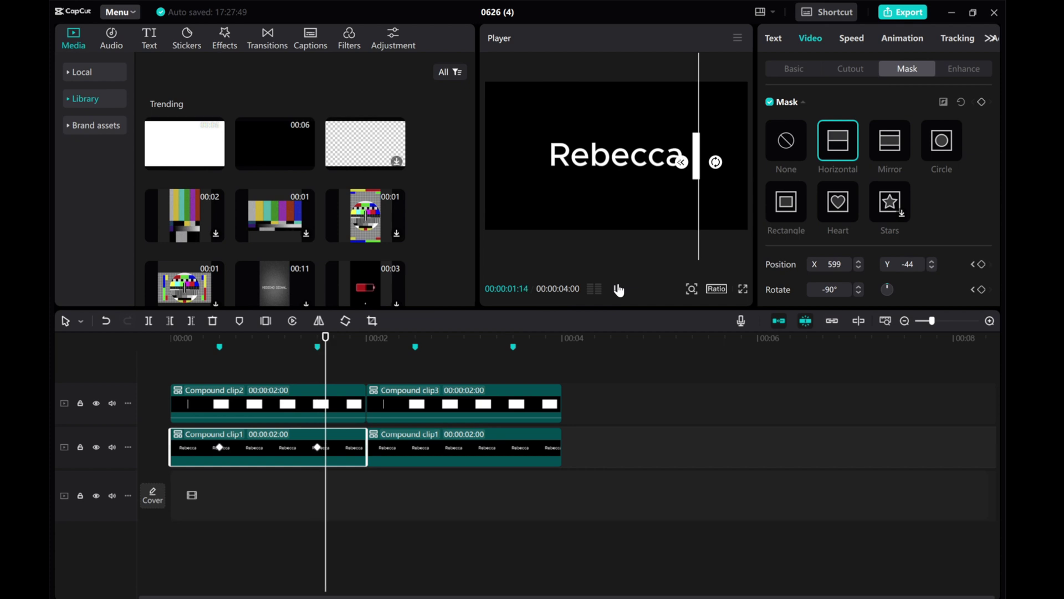
{"action": "left_click", "coordinate": [617, 289]}
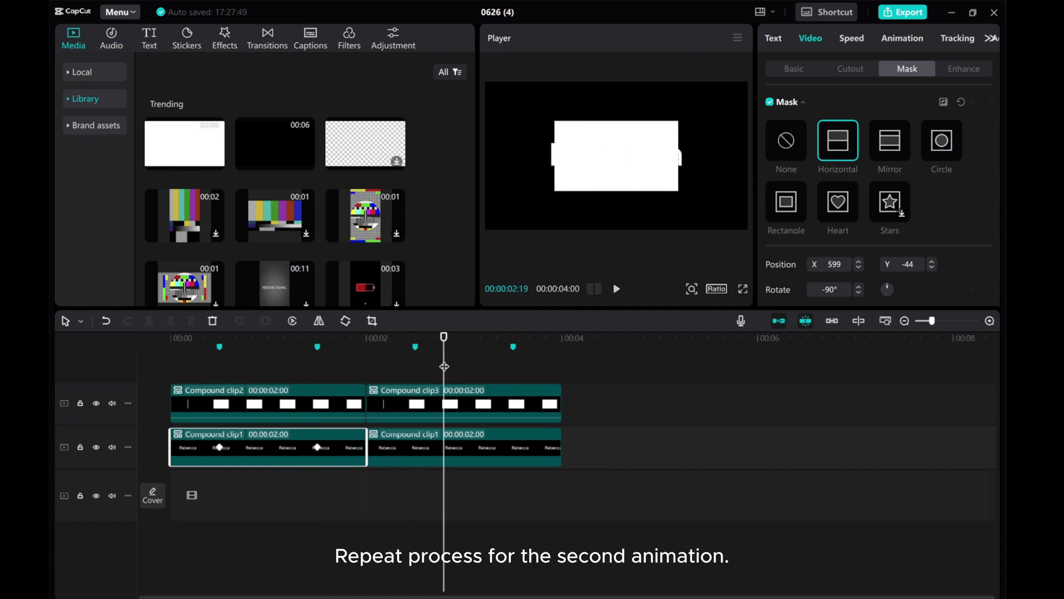
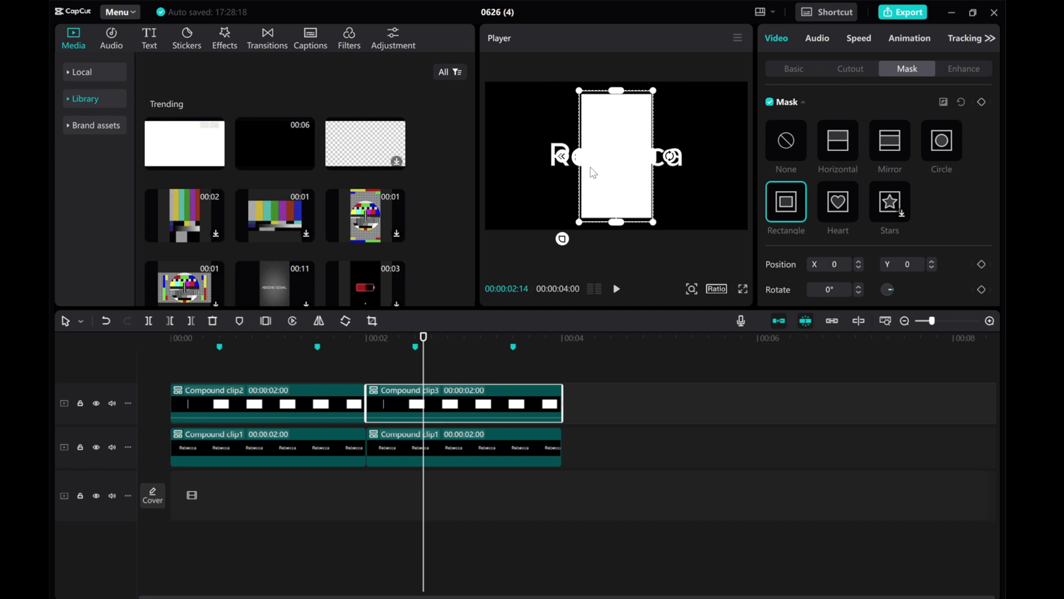
Shrink the second white compound clip's Rectangle mask to a narrow vertical bar centred on the frame
{"action": "mouse_move", "coordinate": [592, 171]}
{"action": "left_mouse_down"}
{"action": "mouse_move", "coordinate": [615, 170]}
{"action": "mouse_move", "coordinate": [586, 166]}
{"action": "left_mouse_up"}
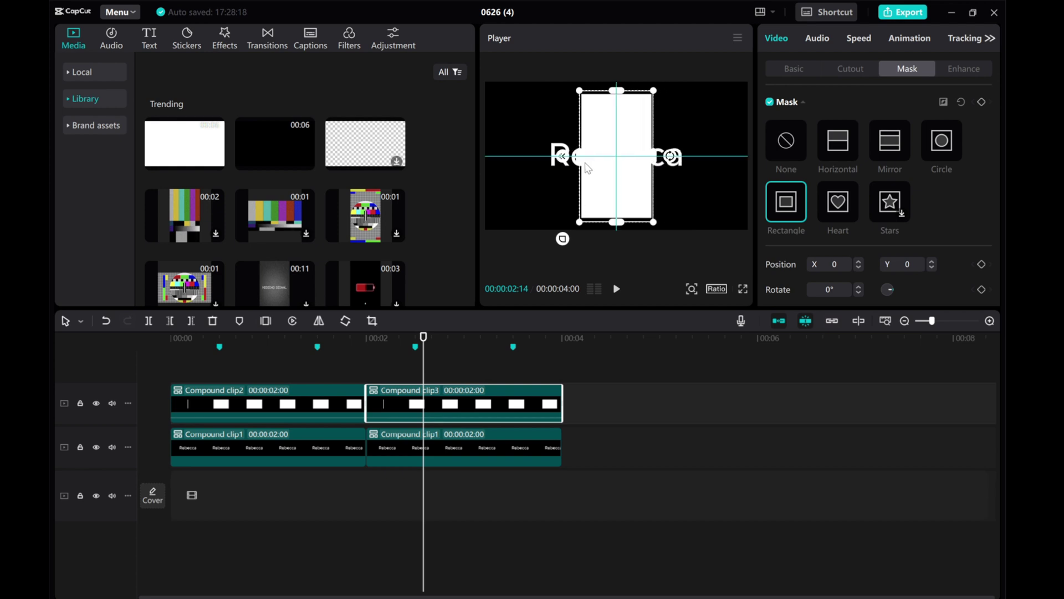
{"action": "left_click_drag", "start_coordinate": [654, 161], "coordinate": [631, 148]}
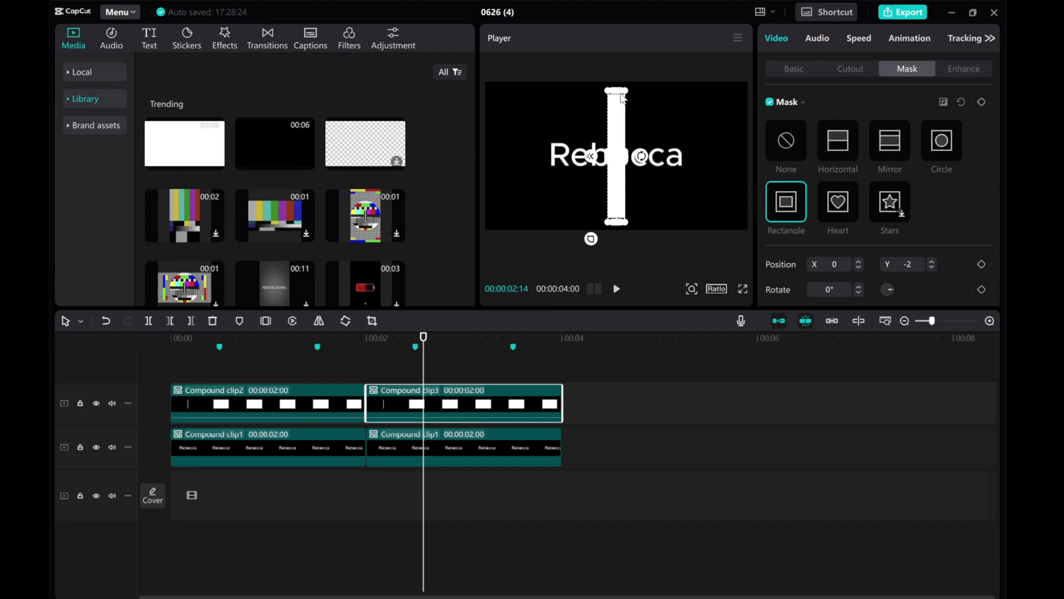
{"action": "left_click_drag", "start_coordinate": [622, 97], "coordinate": [621, 165]}
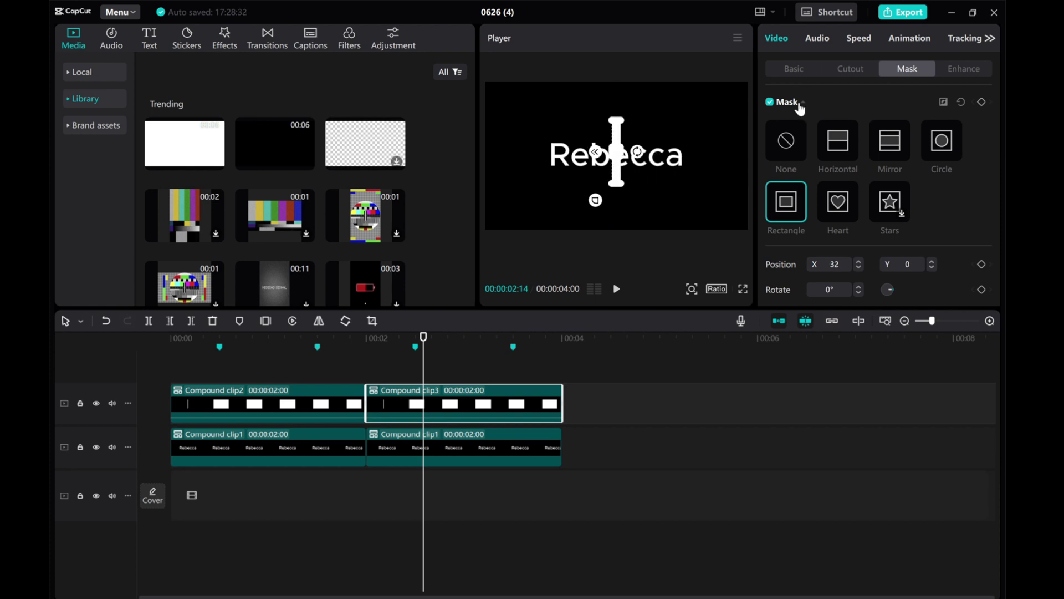
{"action": "left_click_drag", "start_coordinate": [618, 127], "coordinate": [618, 131]}
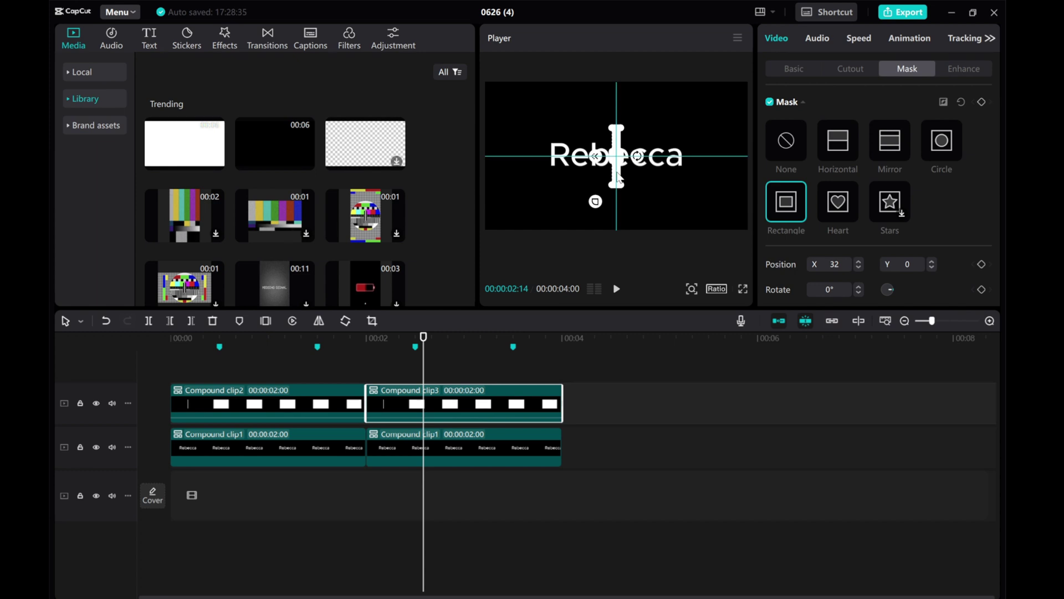
Keyframe the second white bar's position and size from right of the text (X about 1098) at 00:00:02:12 to left of it at 00:00:03:12
{"action": "left_click", "coordinate": [788, 70]}
{"action": "left_click_drag", "start_coordinate": [620, 170], "coordinate": [697, 172]}
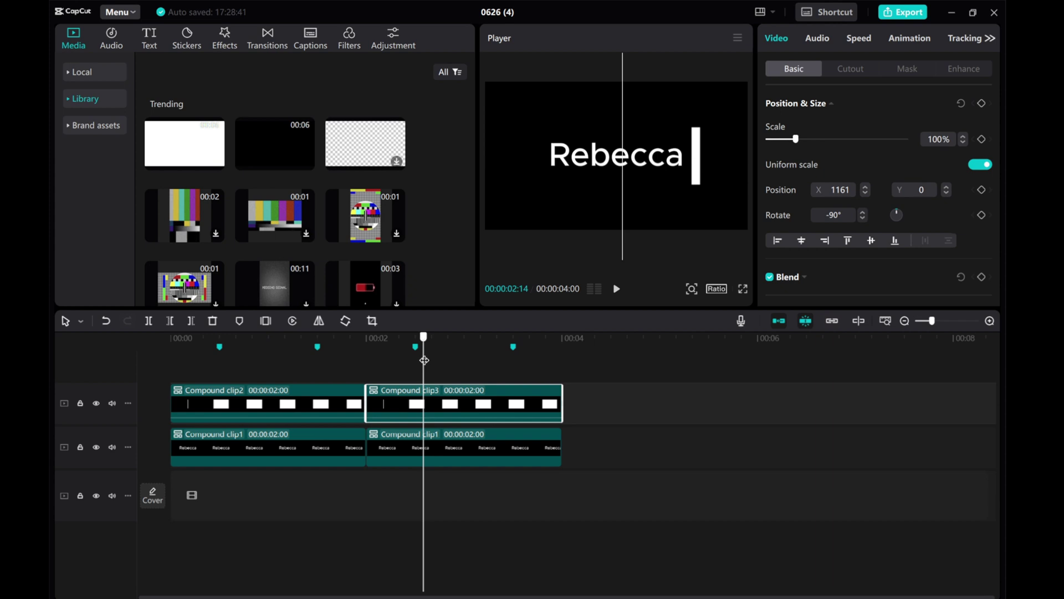
{"action": "left_click_drag", "start_coordinate": [424, 360], "coordinate": [414, 364]}
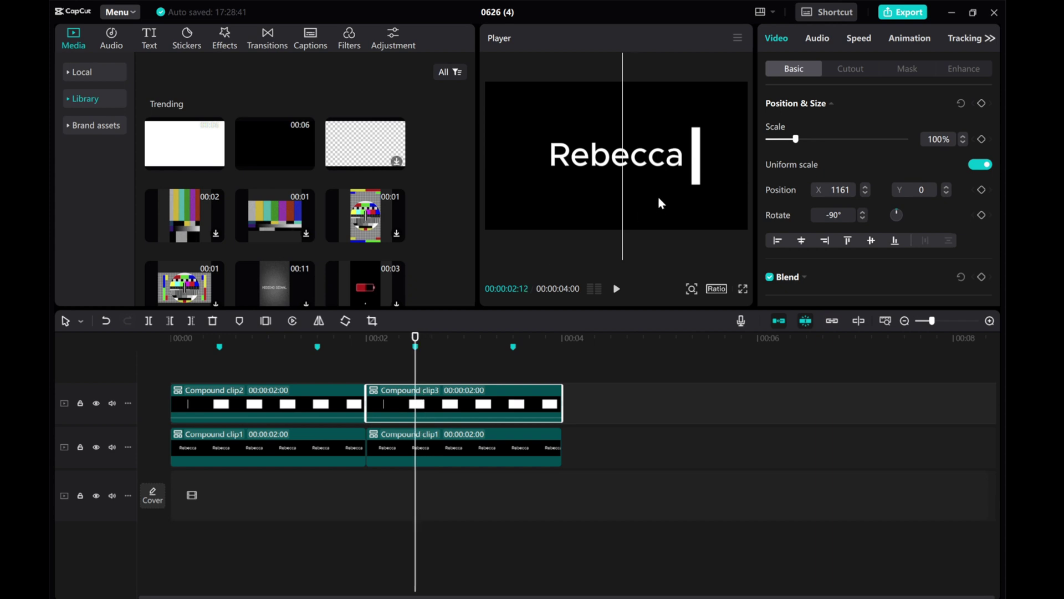
{"action": "left_click_drag", "start_coordinate": [696, 177], "coordinate": [692, 176]}
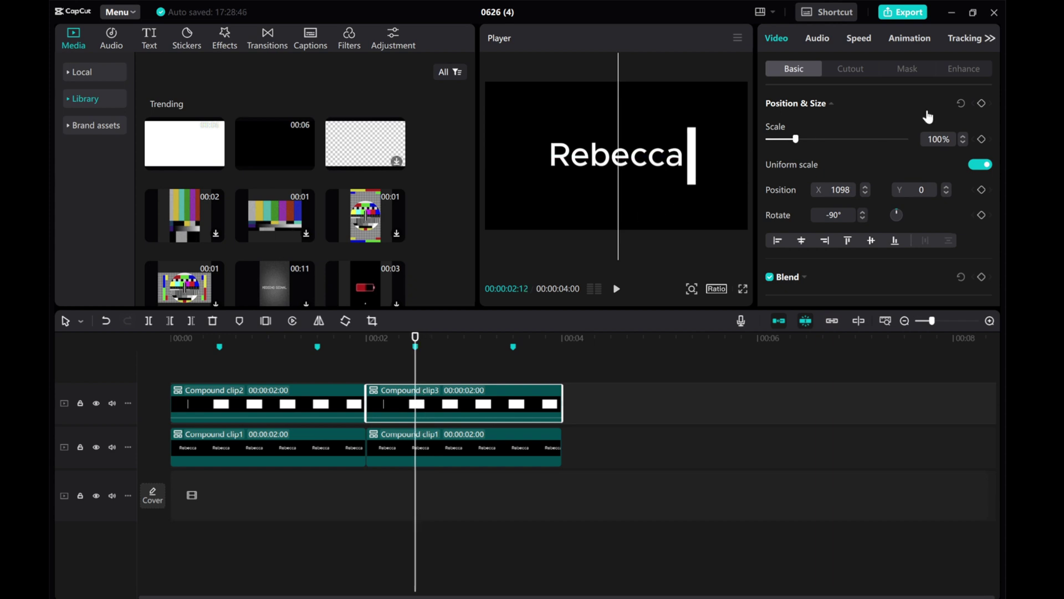
{"action": "left_click", "coordinate": [981, 103]}
{"action": "left_click_drag", "start_coordinate": [415, 379], "coordinate": [512, 375]}
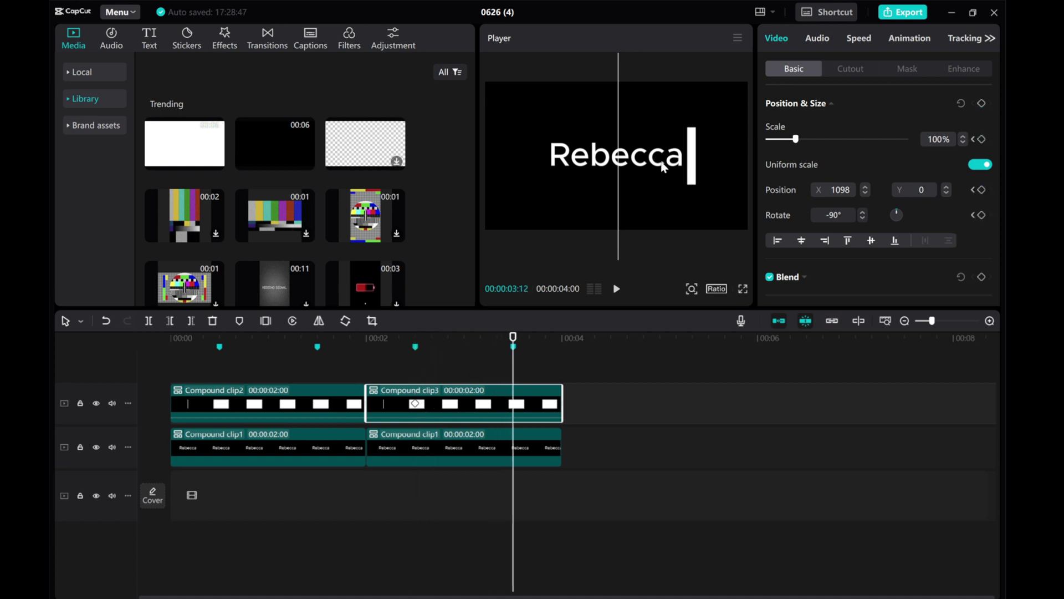
{"action": "left_click_drag", "start_coordinate": [691, 176], "coordinate": [536, 176]}
Add a Horizontal mask to the second name clip at 00:00:02:12, rotated -90° with its line at the white bar, X about 515
{"action": "left_click_drag", "start_coordinate": [511, 365], "coordinate": [415, 372]}
{"action": "left_click", "coordinate": [430, 443]}
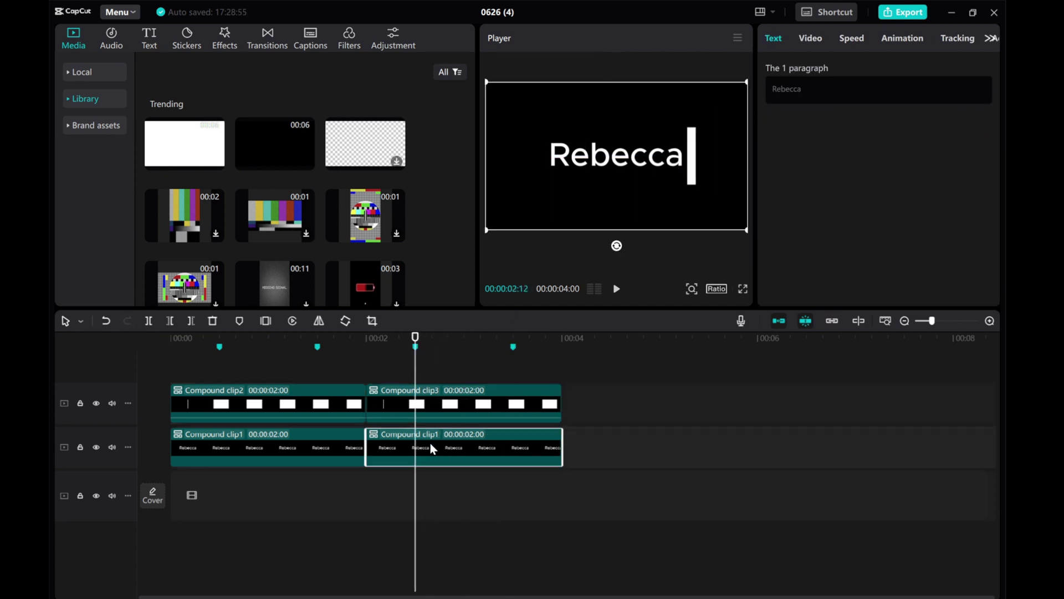
{"action": "left_click", "coordinate": [812, 40]}
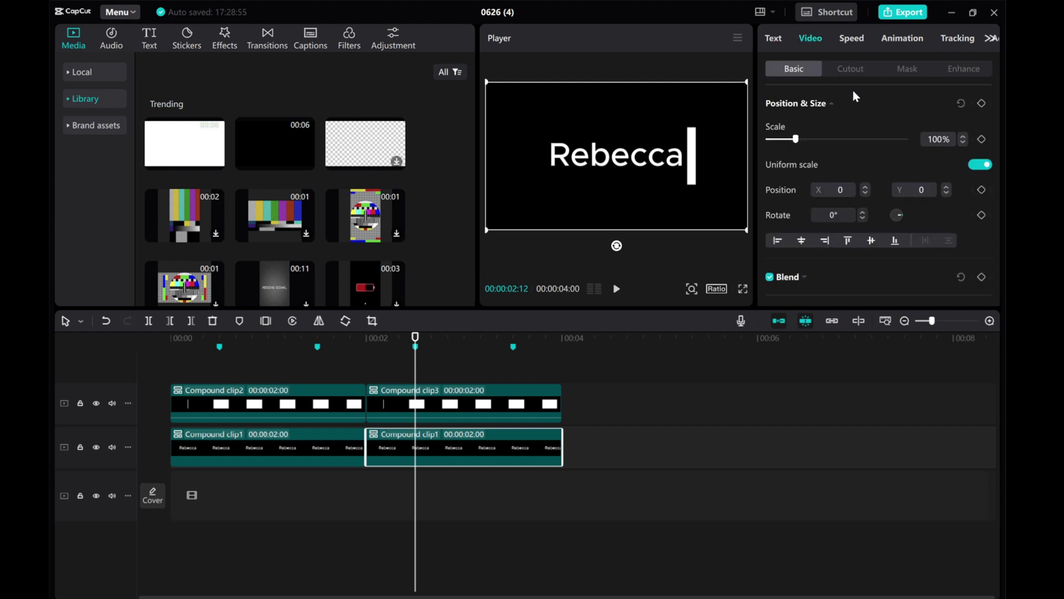
{"action": "left_click", "coordinate": [903, 70]}
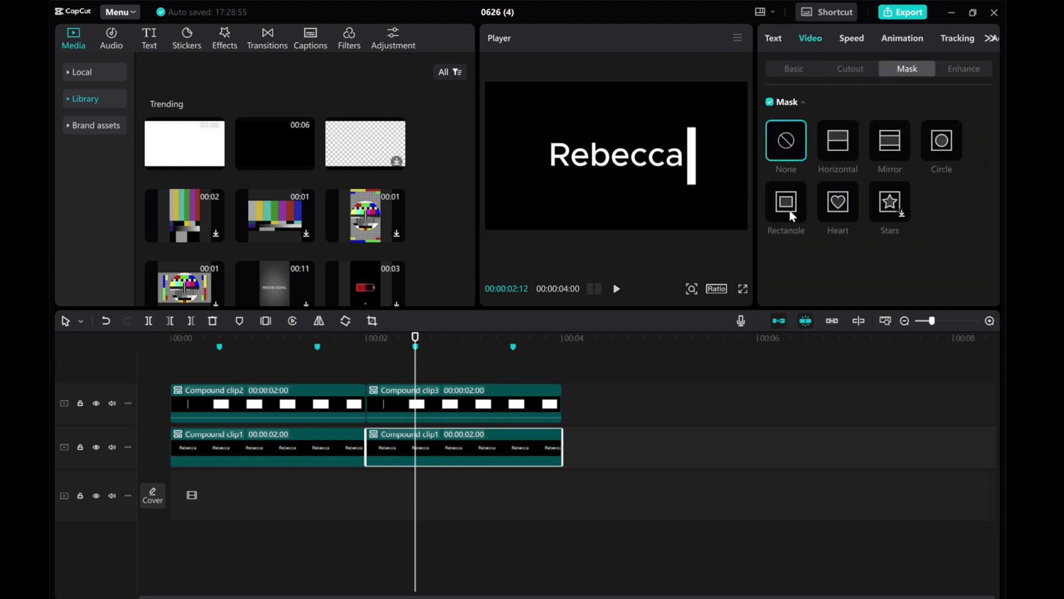
{"action": "left_click", "coordinate": [838, 151]}
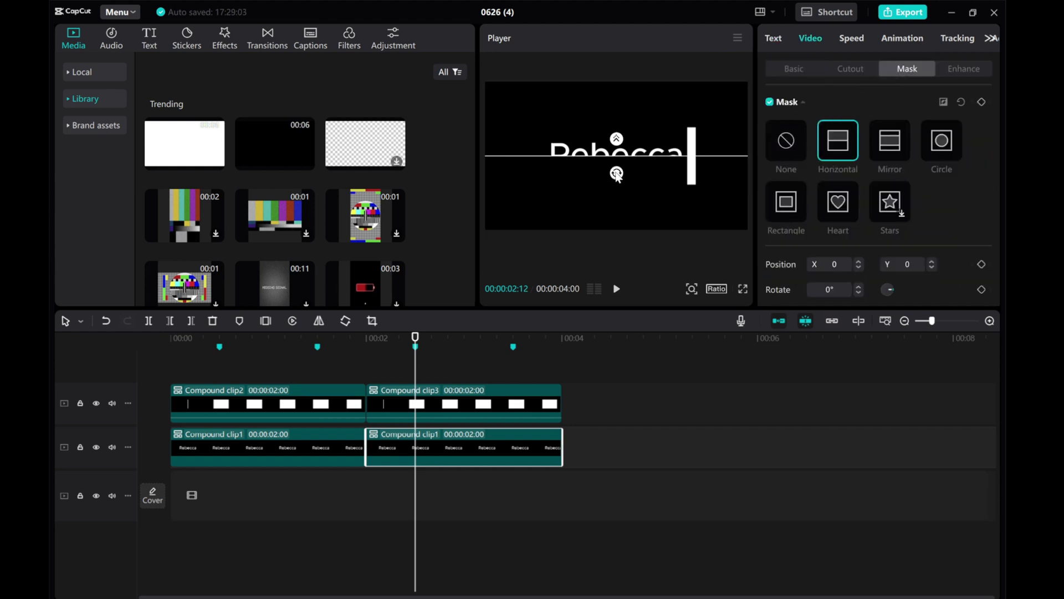
{"action": "left_click_drag", "start_coordinate": [616, 174], "coordinate": [689, 188]}
Keyframe the second name clip's mask at the third marker and shift its line to the white bar, X about -554, at the fourth marker
{"action": "left_click", "coordinate": [981, 102]}
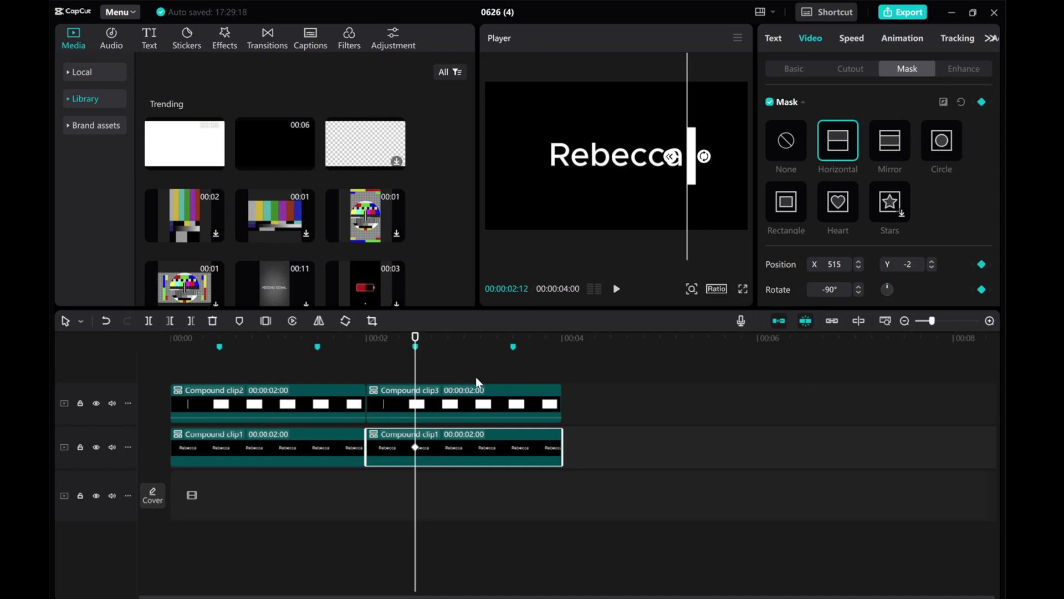
{"action": "left_click_drag", "start_coordinate": [416, 379], "coordinate": [516, 379]}
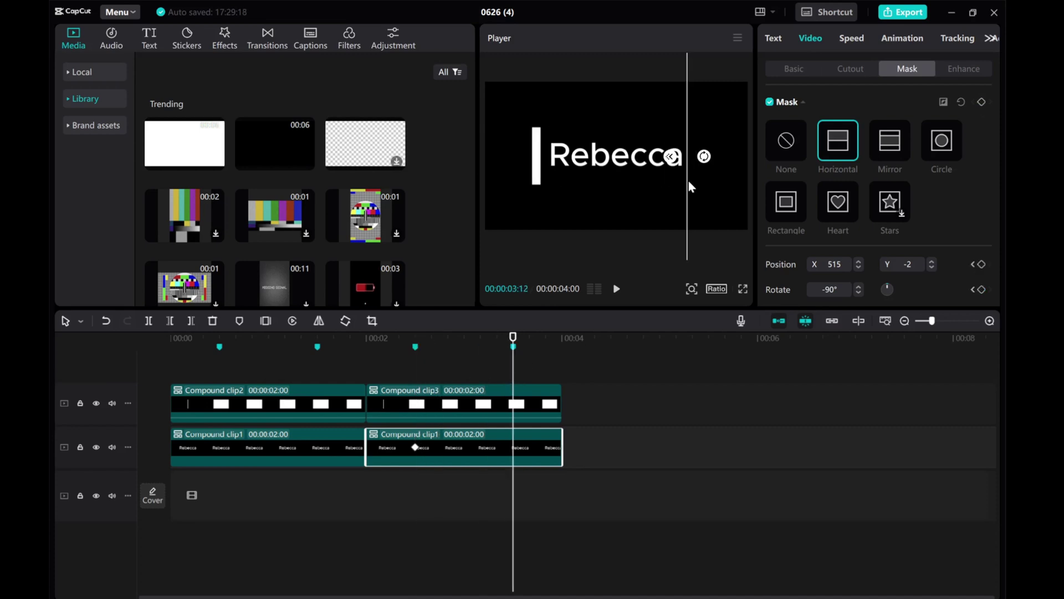
{"action": "left_click_drag", "start_coordinate": [690, 181], "coordinate": [542, 183]}
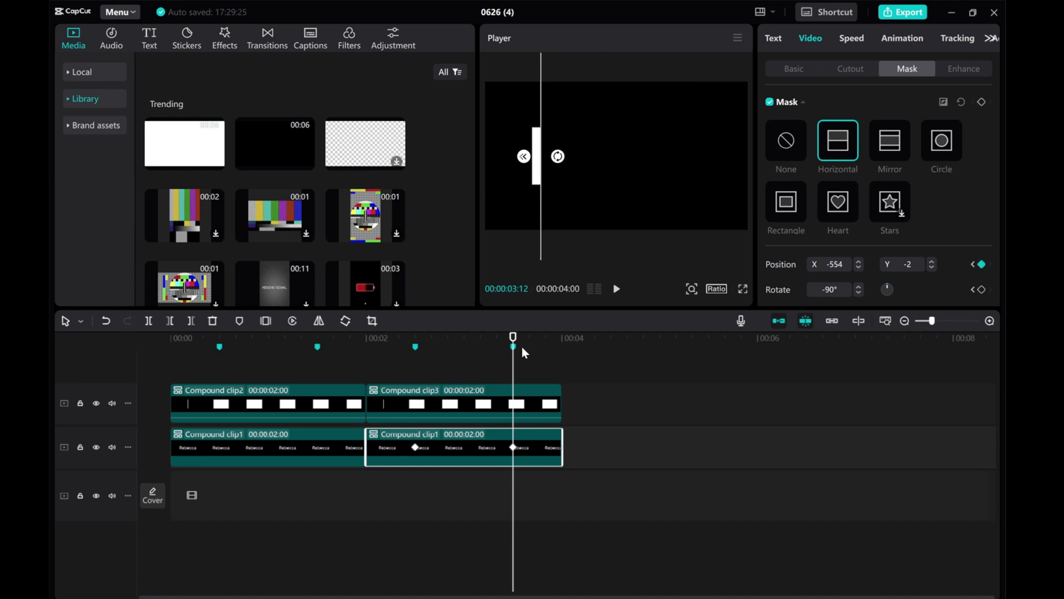
Play the complete text animation from 00:00:00:00 to check both the reveal and the hide
{"action": "left_click_drag", "start_coordinate": [511, 371], "coordinate": [165, 339]}
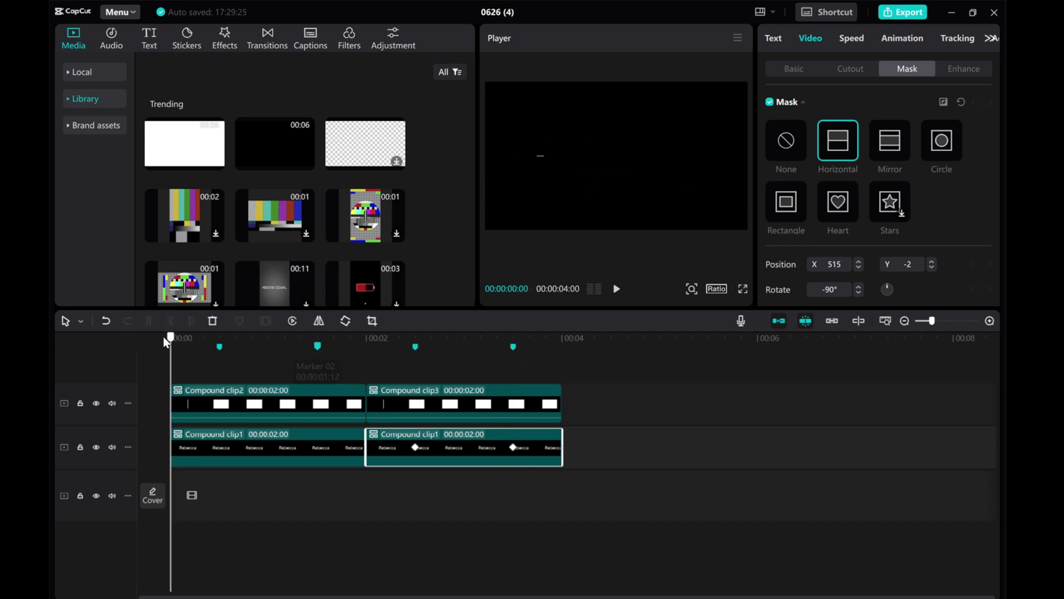
{"action": "left_click", "coordinate": [617, 291]}
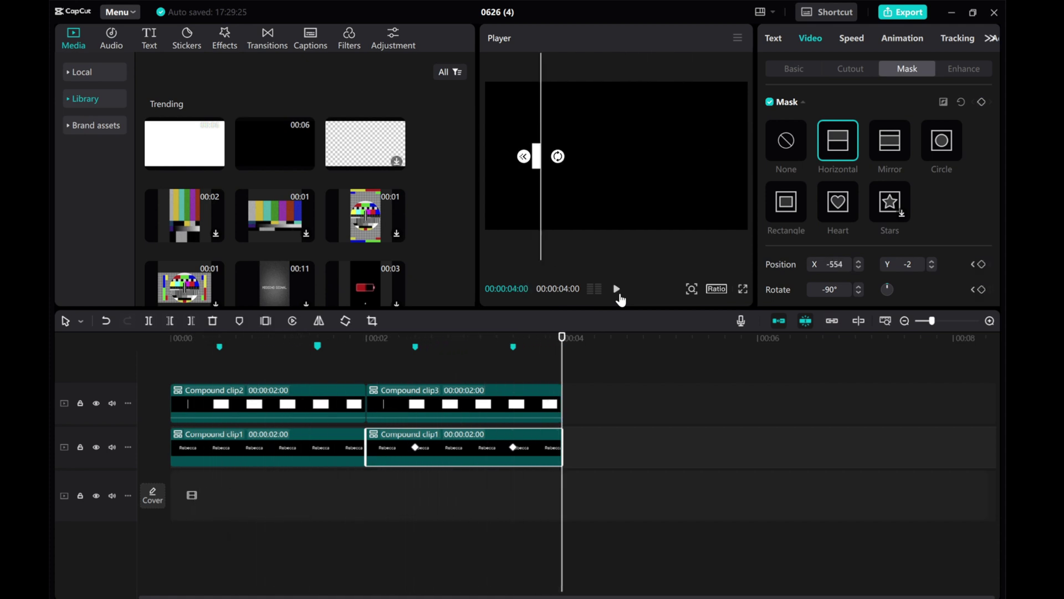
Combine all four bar and name clips on the timeline into one compound clip
{"action": "left_click_drag", "start_coordinate": [593, 460], "coordinate": [264, 408]}
{"action": "right_click", "coordinate": [263, 408]}
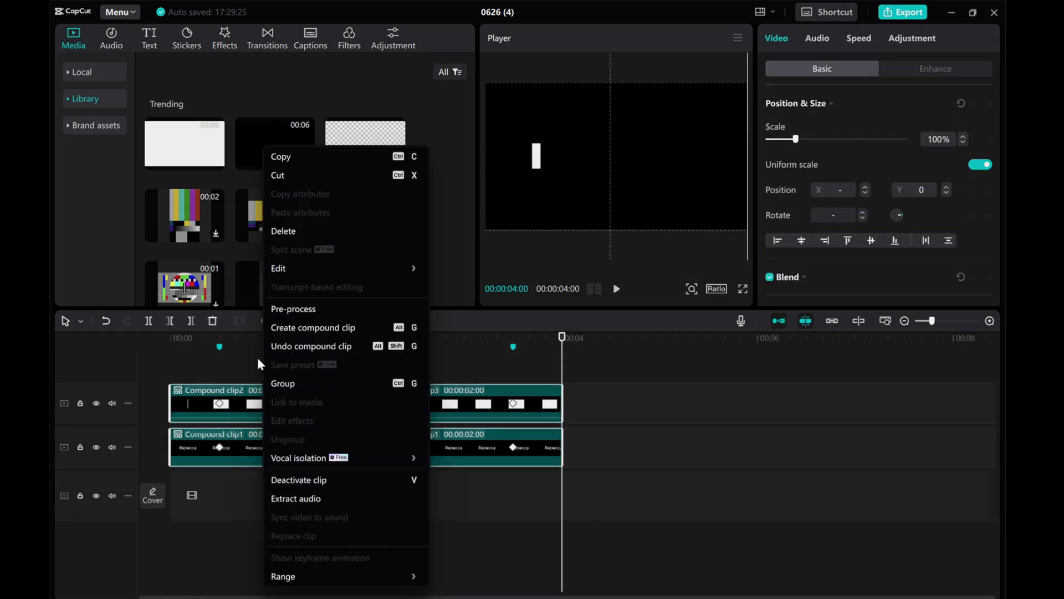
{"action": "left_click", "coordinate": [288, 330]}
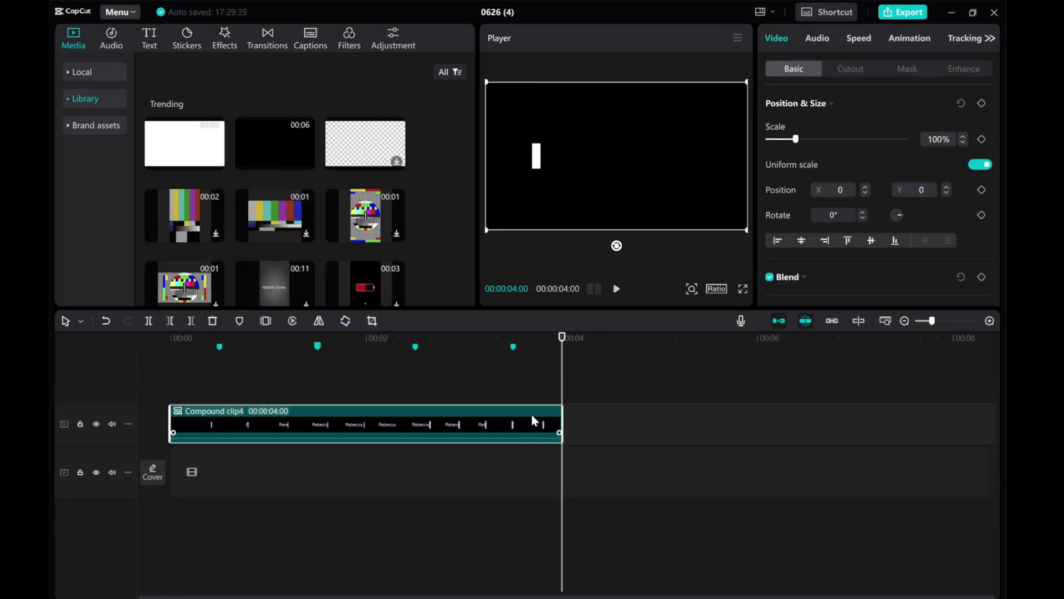
Apply the Fade Out exit animation with a 0.5 s duration to the combined compound clip
{"action": "left_click", "coordinate": [908, 39]}
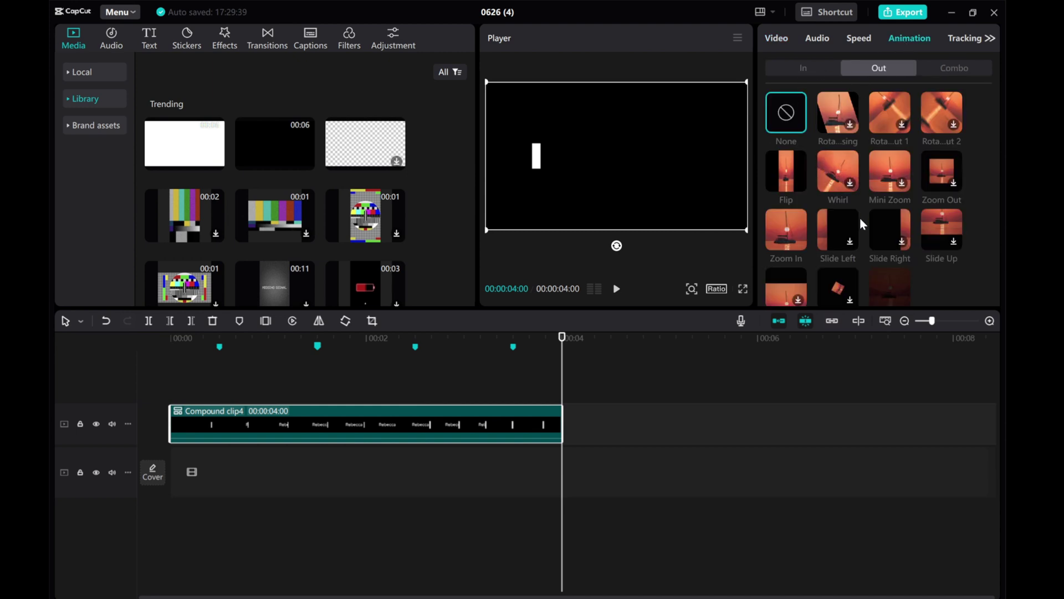
{"action": "scroll", "coordinate": [860, 218], "scroll_direction": "down", "scroll_amount": 1}
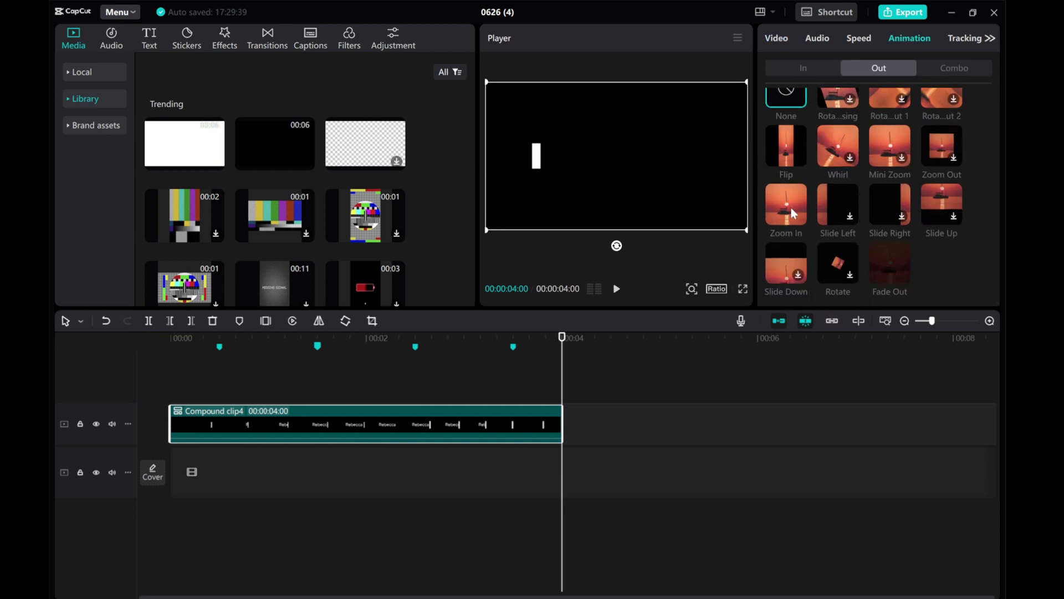
{"action": "left_click", "coordinate": [888, 264]}
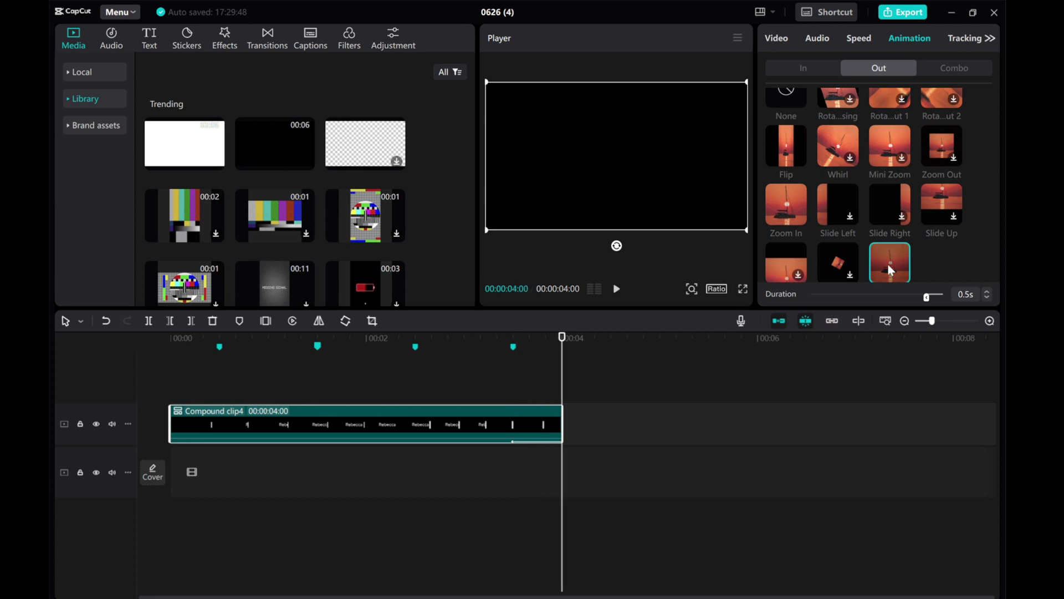
Apply the Fade In entrance animation with a 0.5 s duration to the compound clip
{"action": "left_click_drag", "start_coordinate": [561, 382], "coordinate": [350, 366]}
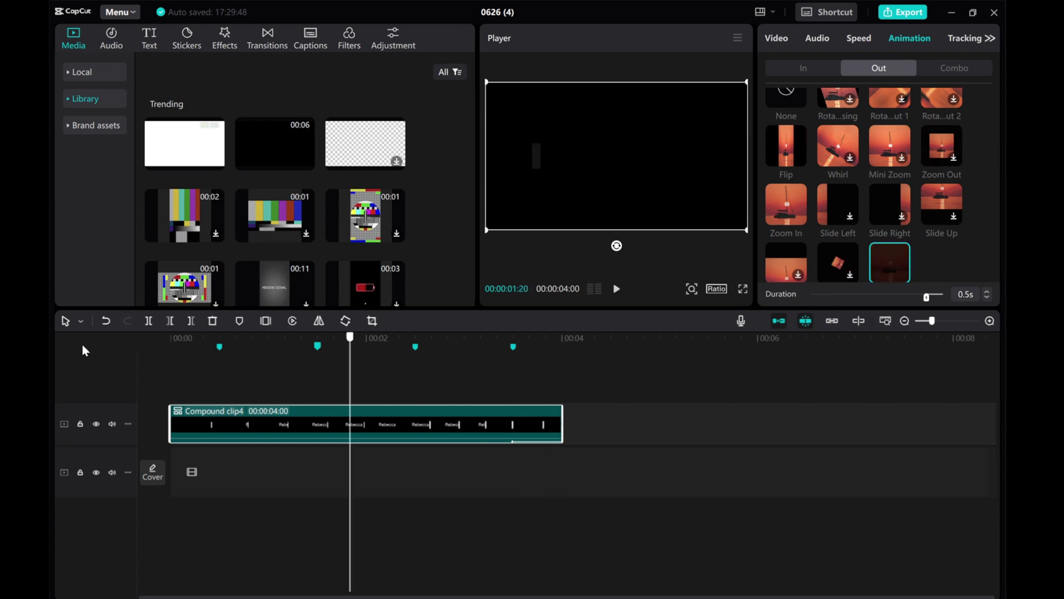
{"action": "key", "text": "Home"}
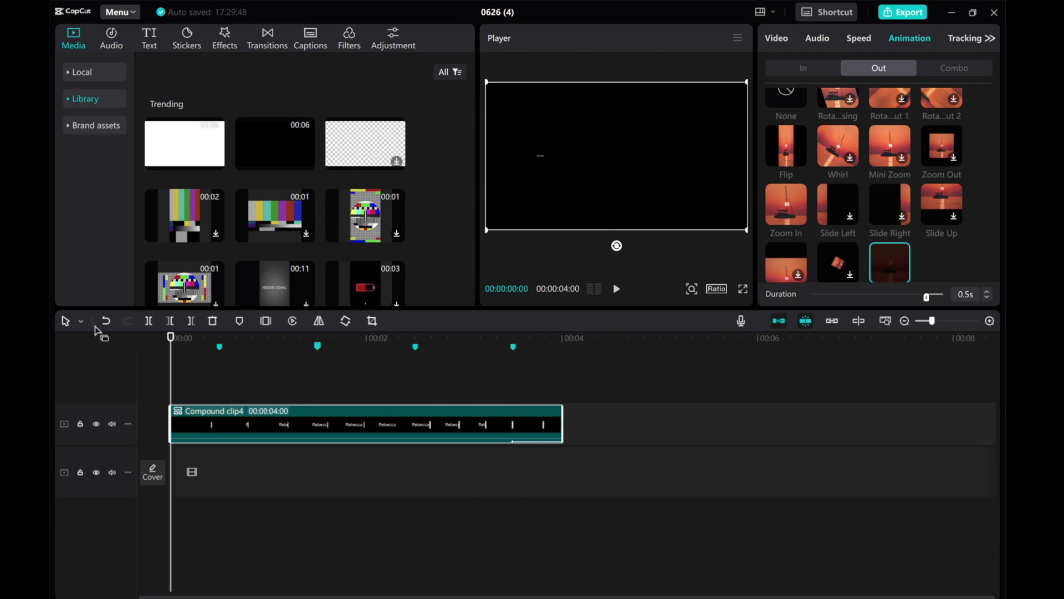
{"action": "left_click", "coordinate": [804, 72]}
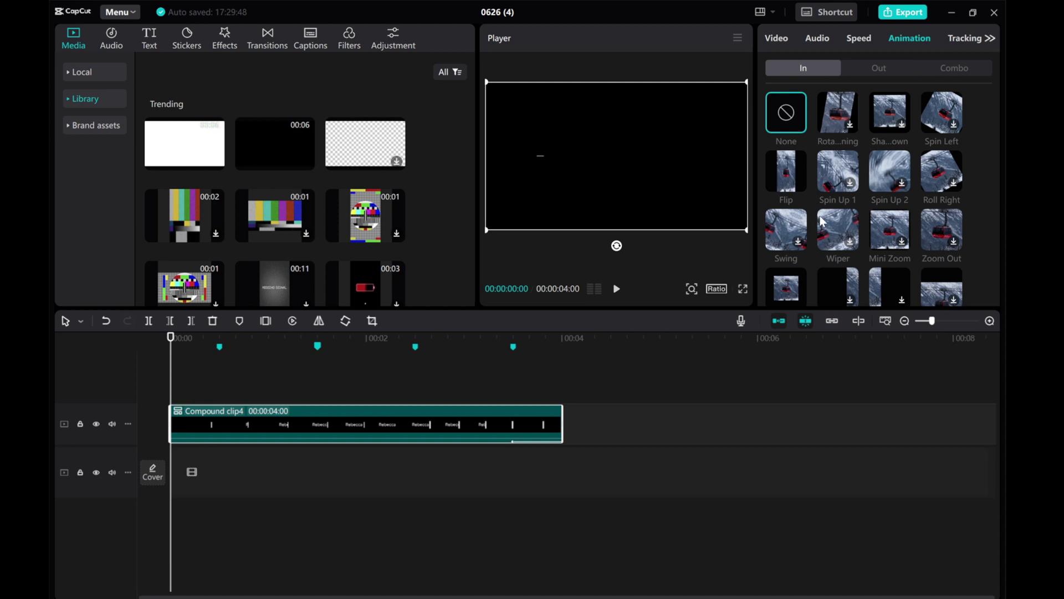
{"action": "scroll", "coordinate": [820, 219], "scroll_direction": "down", "scroll_amount": 3}
{"action": "scroll", "coordinate": [819, 215], "scroll_direction": "down", "scroll_amount": 1}
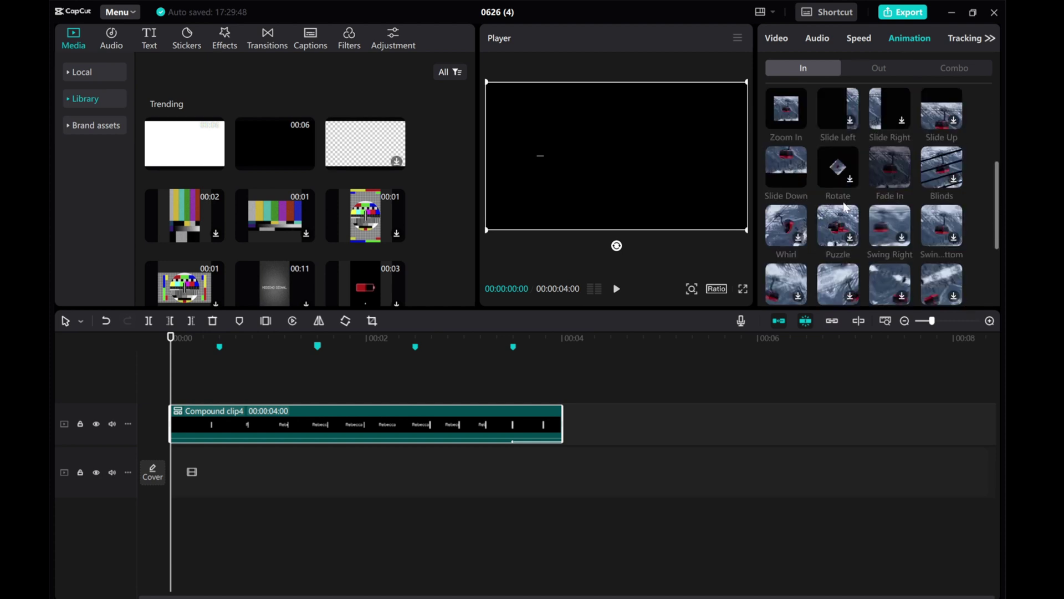
{"action": "left_click", "coordinate": [876, 162]}
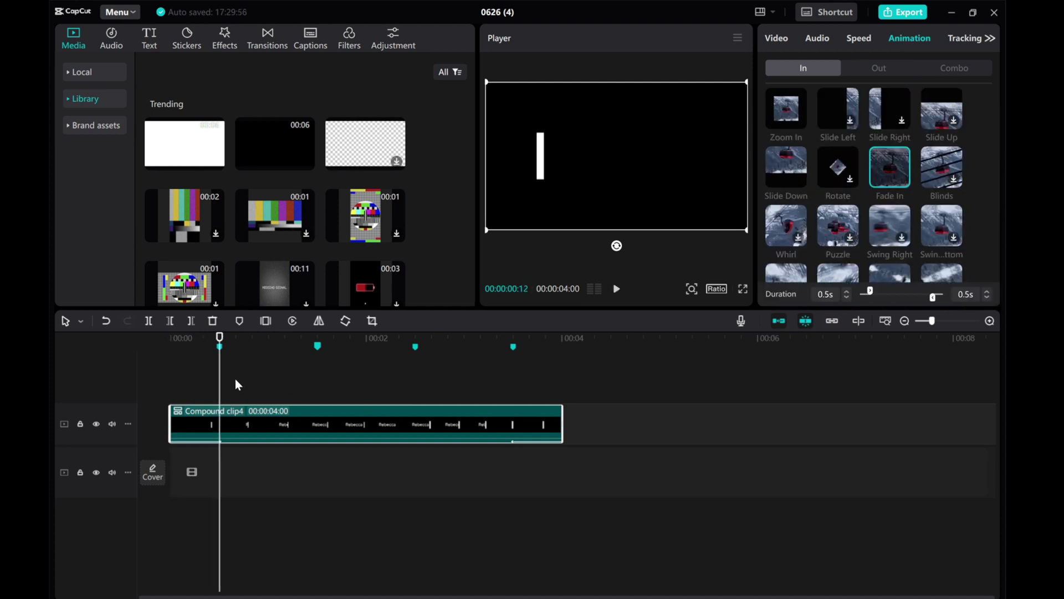
Play the compound clip through to check its fades, and return the playhead to 00:00:00:00
{"action": "left_click", "coordinate": [618, 292]}
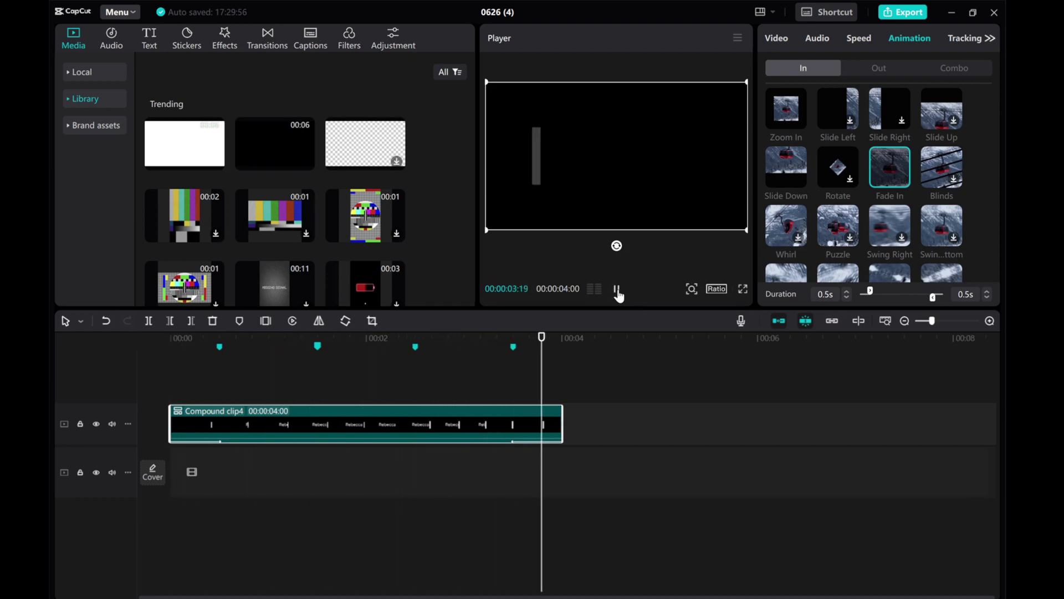
{"action": "left_click", "coordinate": [618, 291]}
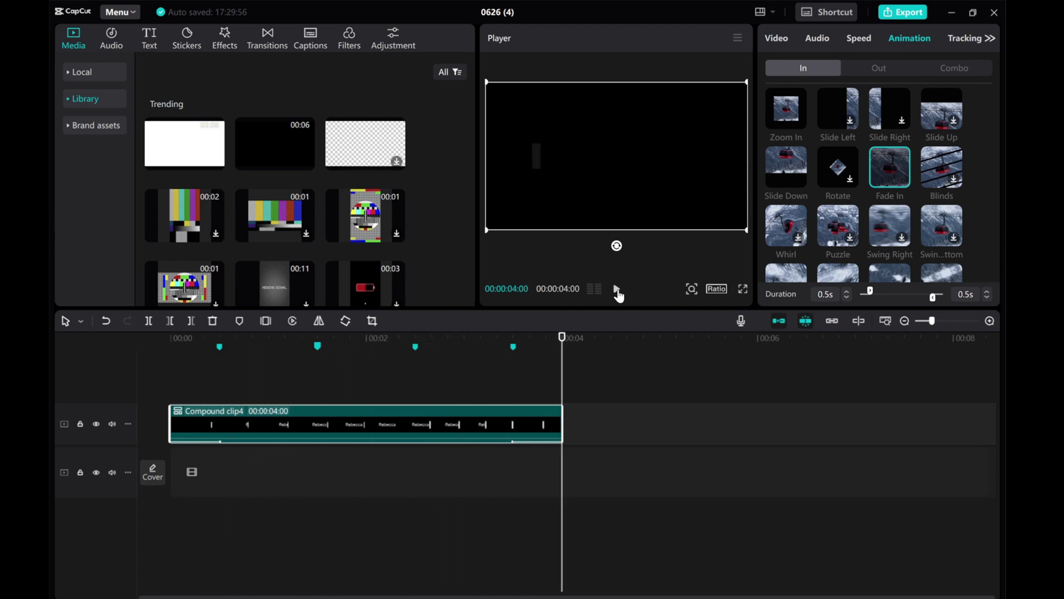
{"action": "key", "text": "Home"}
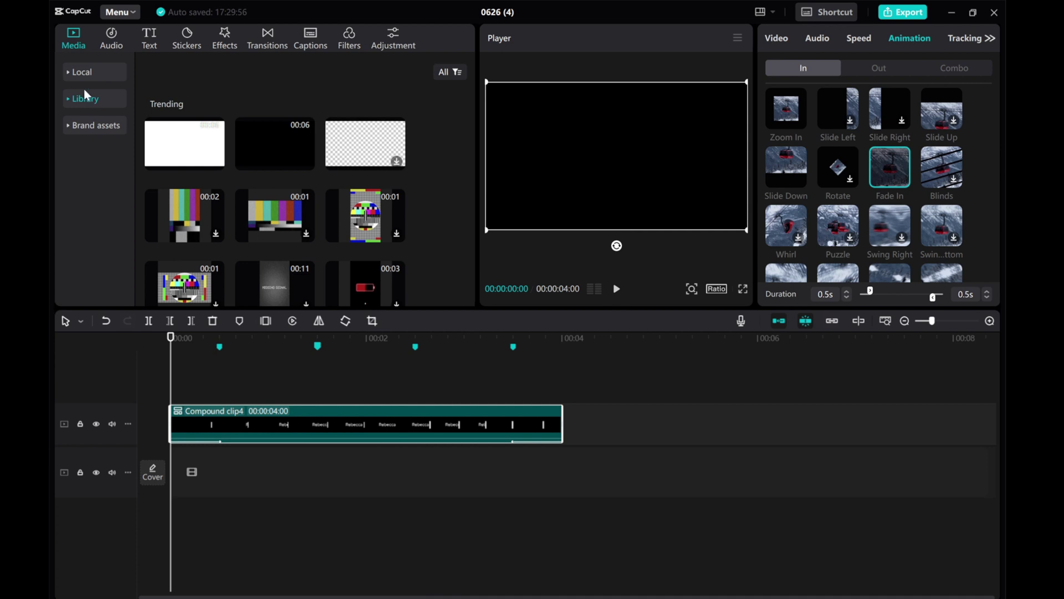
Place the blue sky maple leaf video from the Scenery library on the main track and trim it to 00:00:04:00, matching the compound clip
{"action": "left_click", "coordinate": [70, 99]}
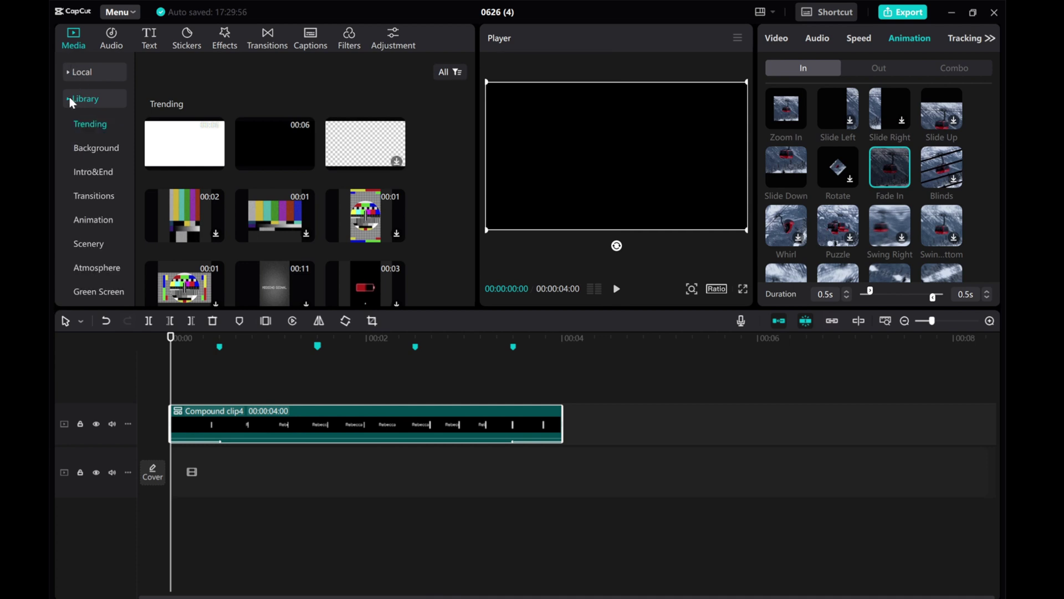
{"action": "left_click", "coordinate": [91, 244]}
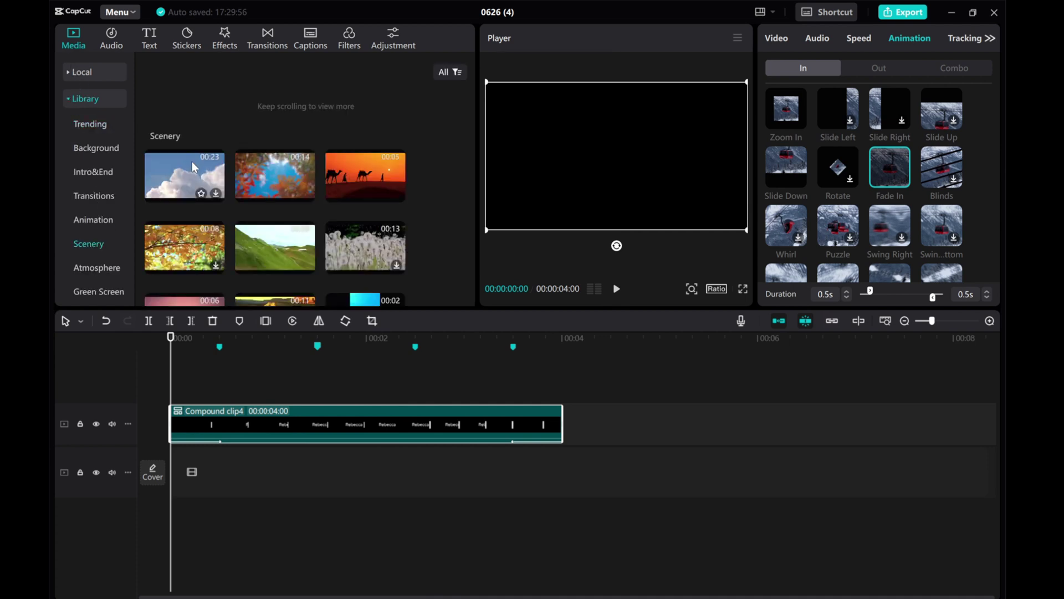
{"action": "left_click_drag", "start_coordinate": [274, 181], "coordinate": [168, 477]}
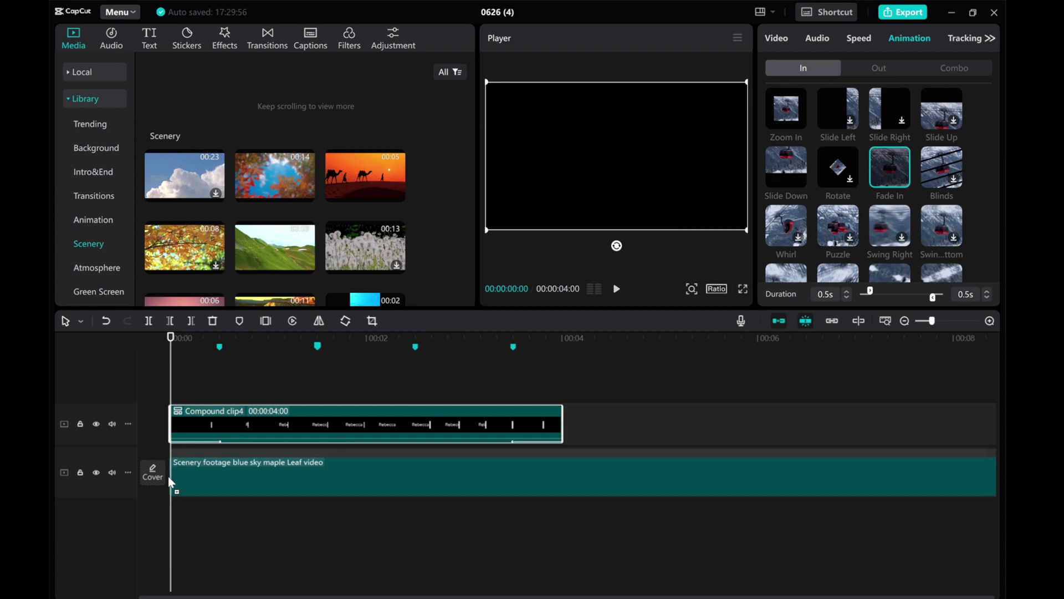
{"action": "left_click_drag", "start_coordinate": [169, 382], "coordinate": [264, 367]}
{"action": "left_click", "coordinate": [189, 321]}
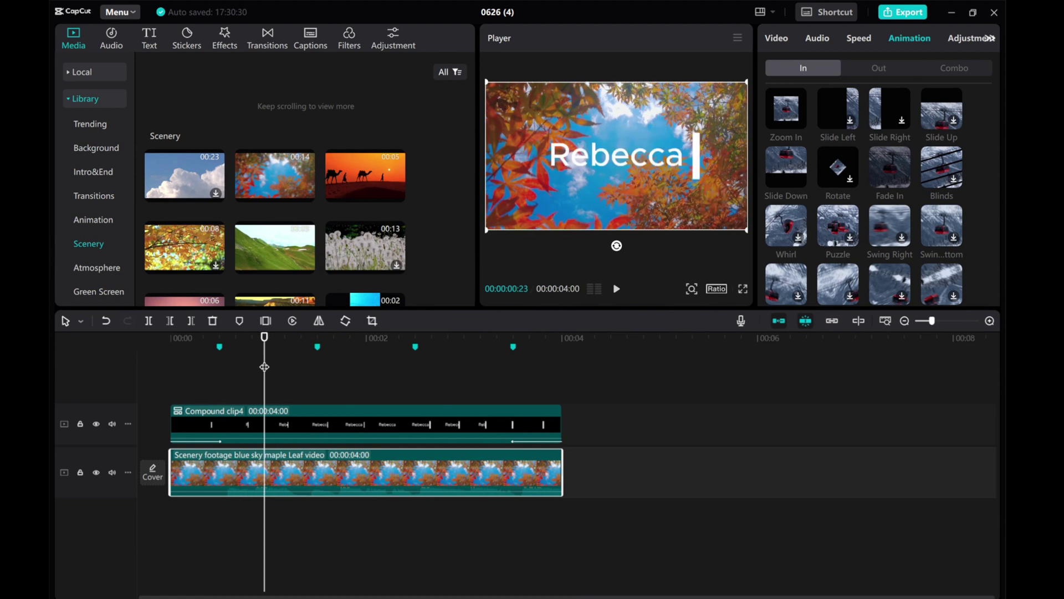
Scale the compound clip down to 75% and set its opacity to 70%
{"action": "left_click", "coordinate": [281, 420]}
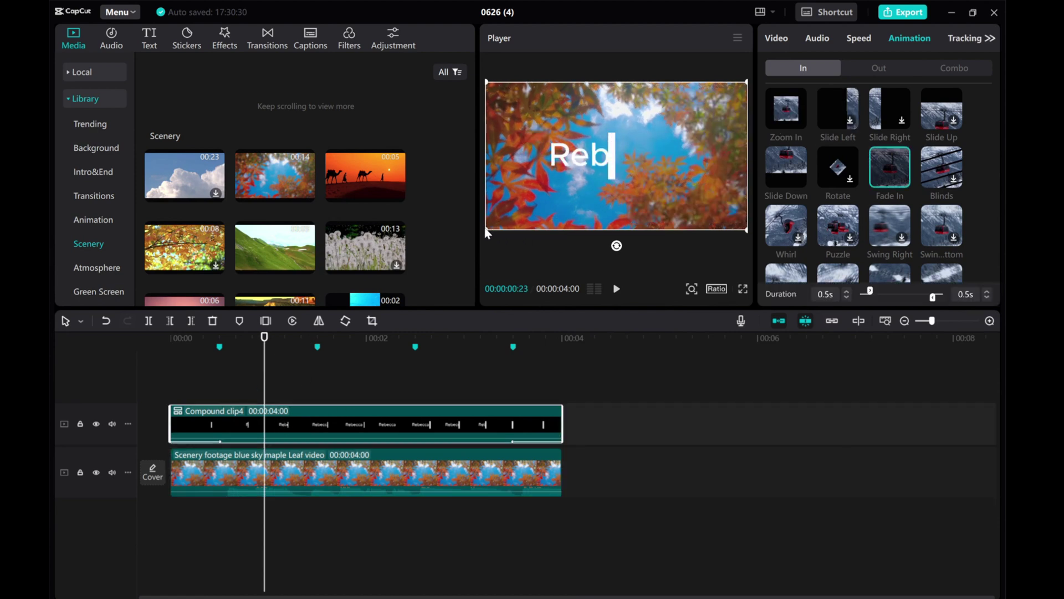
{"action": "left_click_drag", "start_coordinate": [492, 230], "coordinate": [550, 192]}
{"action": "left_click", "coordinate": [786, 36]}
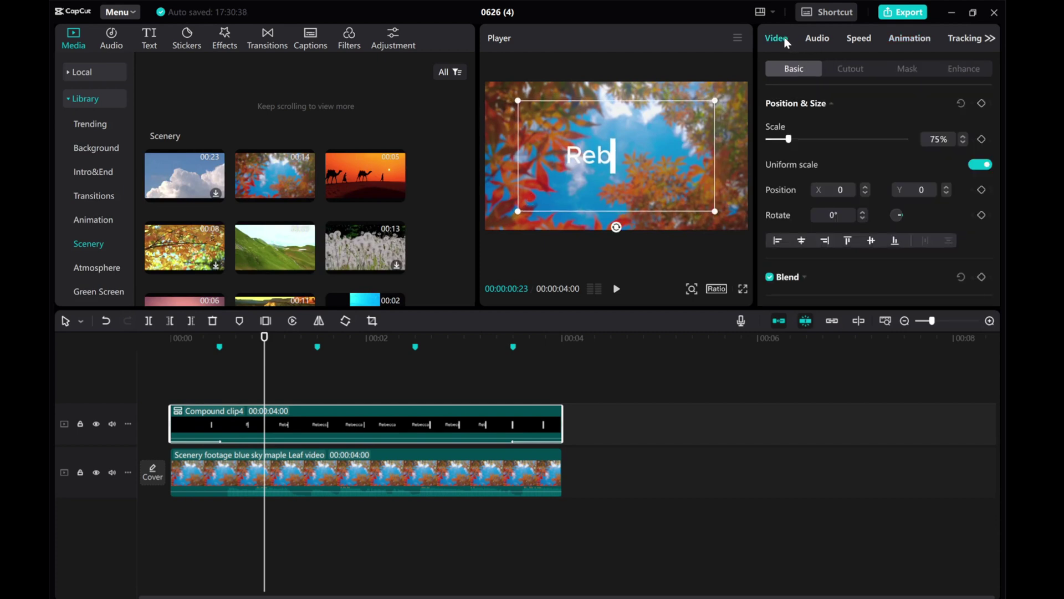
{"action": "scroll", "coordinate": [809, 261], "scroll_direction": "down", "scroll_amount": 2}
{"action": "left_click", "coordinate": [804, 206]}
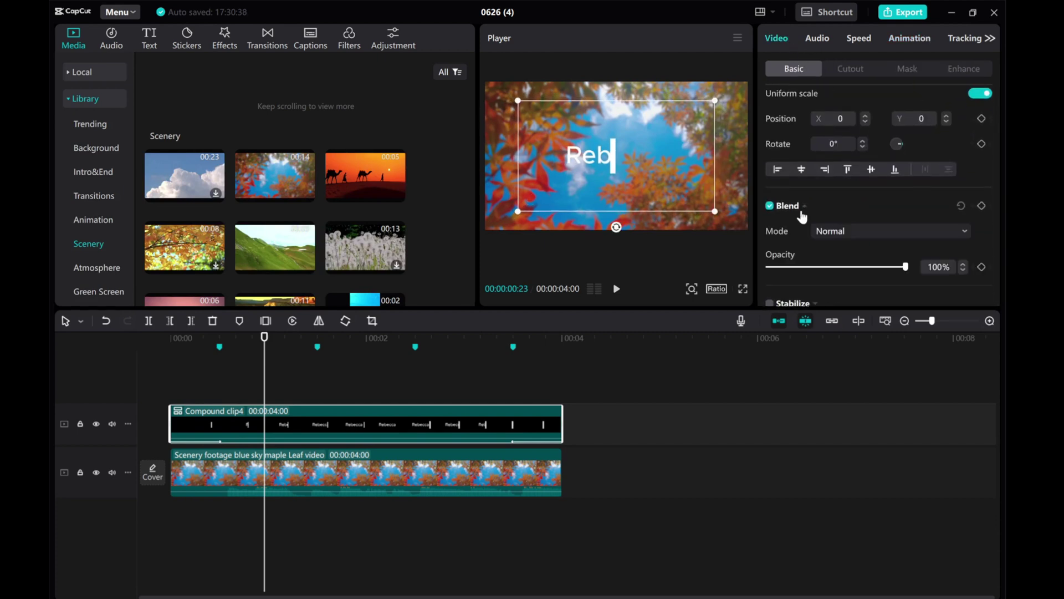
{"action": "left_click_drag", "start_coordinate": [906, 268], "coordinate": [865, 270]}
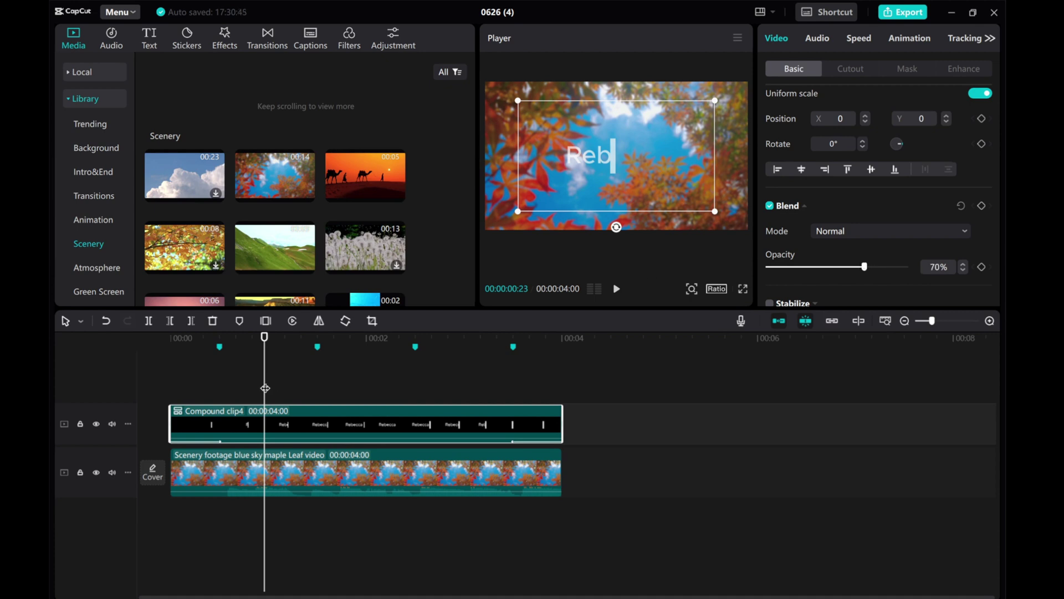
Play the text animation over the maple leaf background from the start, and park the playhead at 00:00:01:17
{"action": "left_click_drag", "start_coordinate": [265, 388], "coordinate": [112, 384]}
{"action": "left_click", "coordinate": [616, 291]}
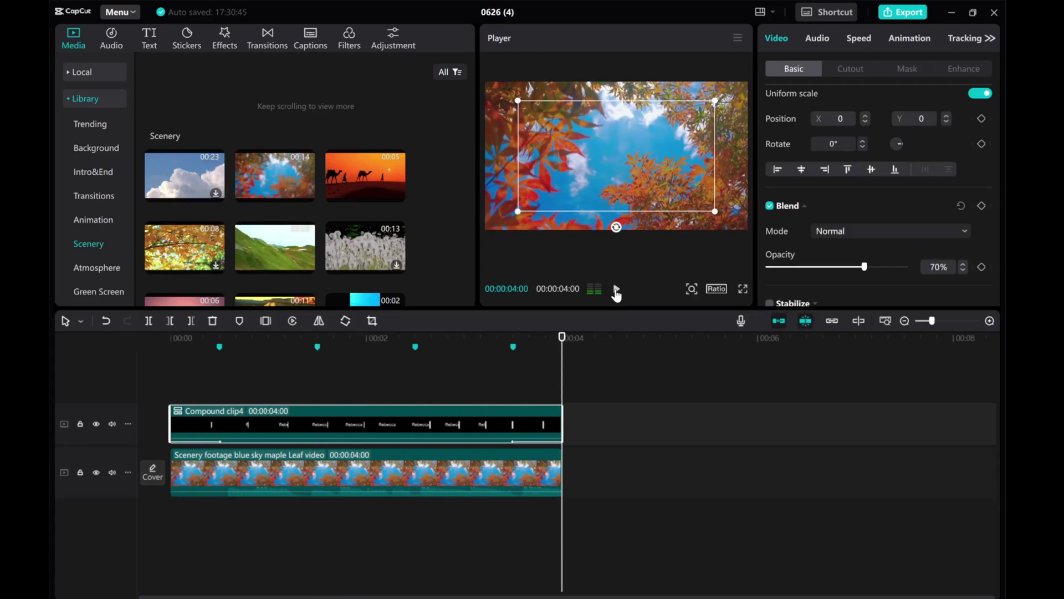
{"action": "left_click_drag", "start_coordinate": [561, 366], "coordinate": [337, 389]}
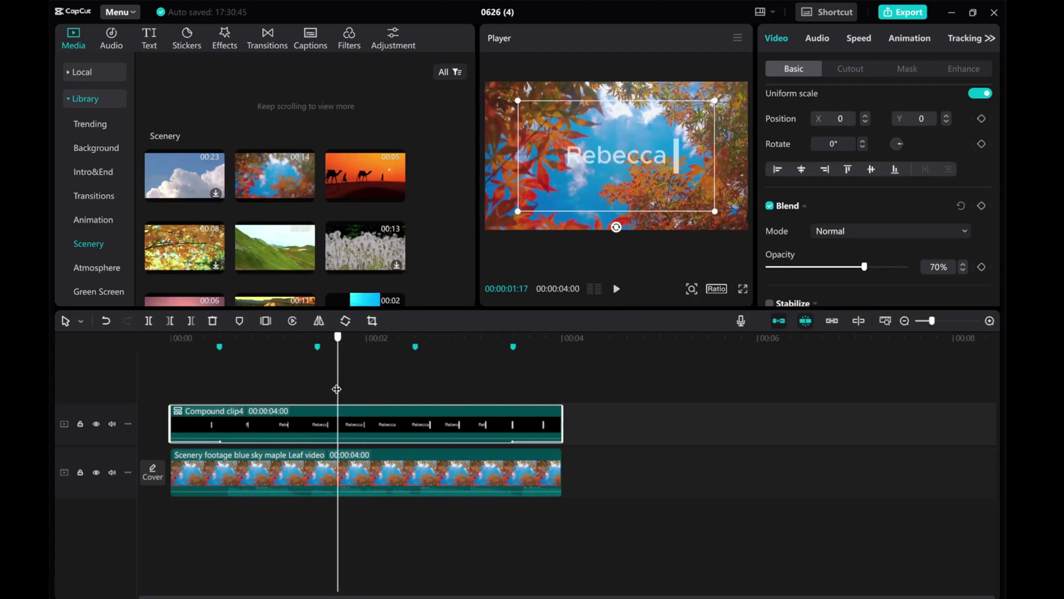
Browse the sticker categories, including Emphasis, for a graphic to accompany the text
{"action": "left_click", "coordinate": [192, 43]}
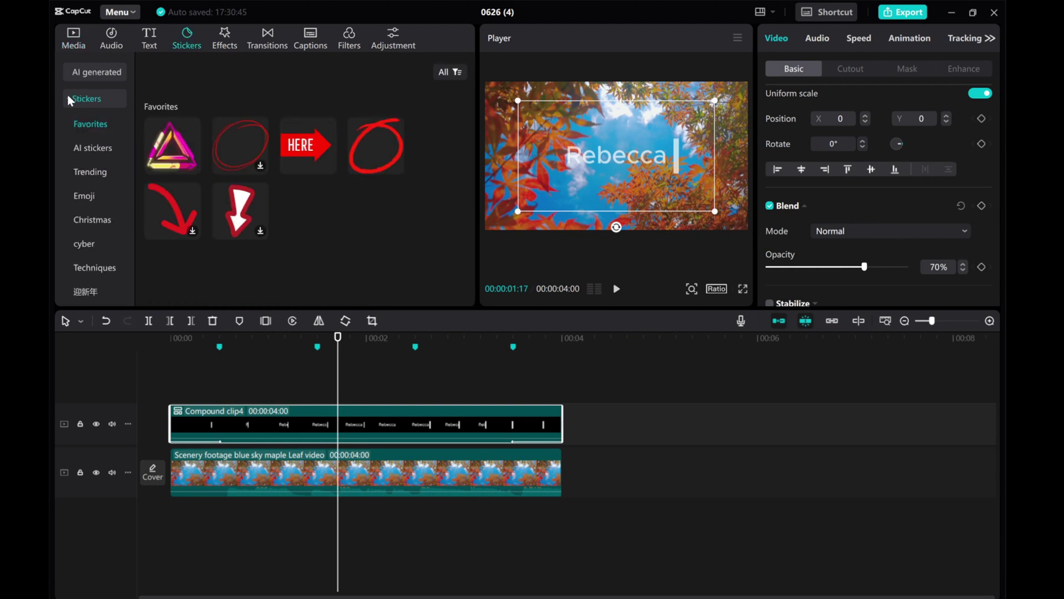
{"action": "scroll", "coordinate": [96, 230], "scroll_direction": "down", "scroll_amount": 1}
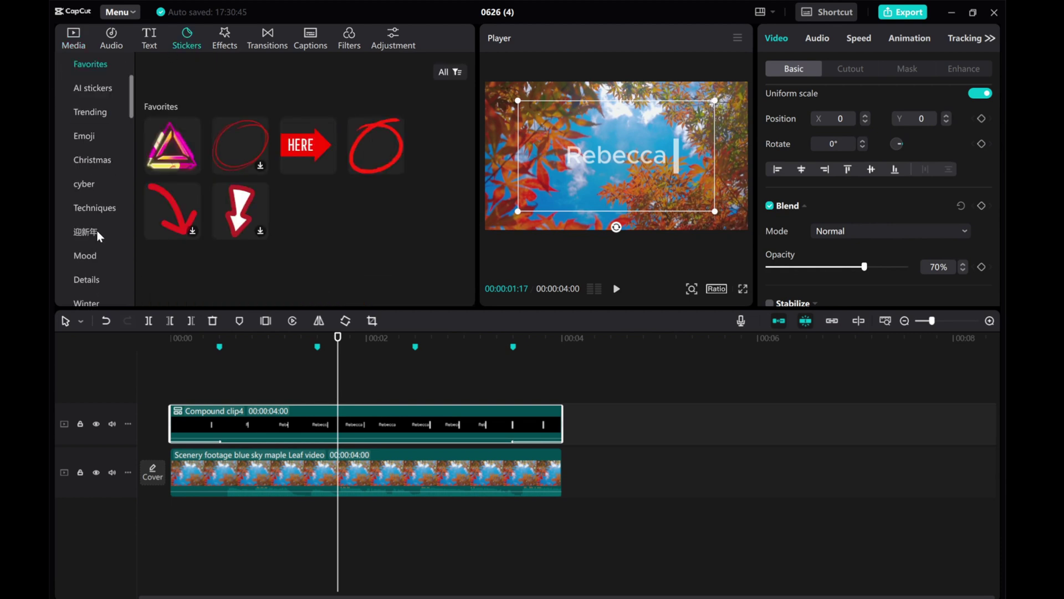
{"action": "scroll", "coordinate": [94, 249], "scroll_direction": "down", "scroll_amount": 1}
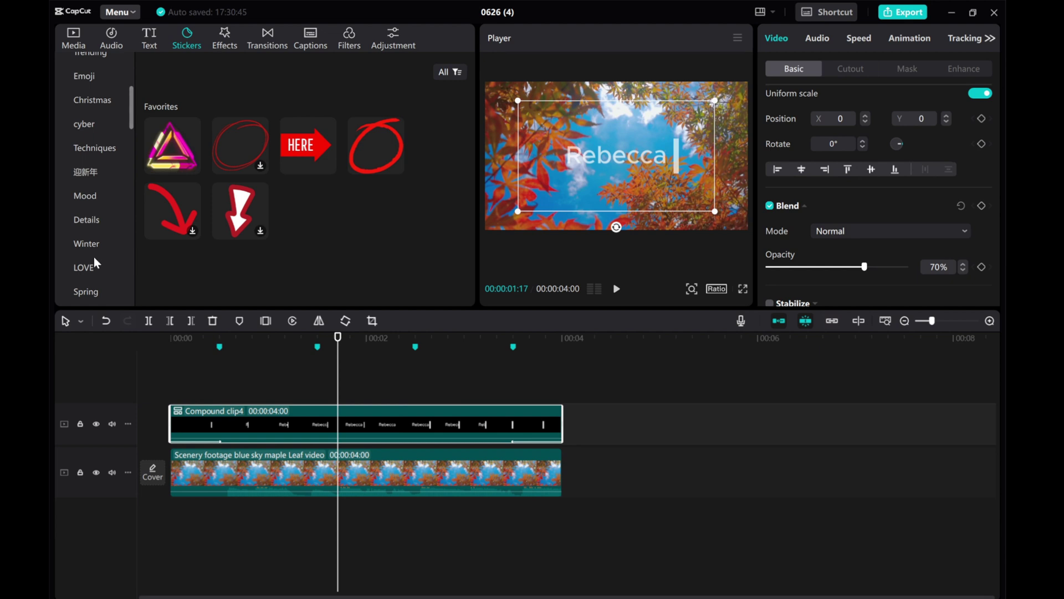
{"action": "scroll", "coordinate": [94, 255], "scroll_direction": "down", "scroll_amount": 2}
{"action": "scroll", "coordinate": [94, 261], "scroll_direction": "down", "scroll_amount": 1}
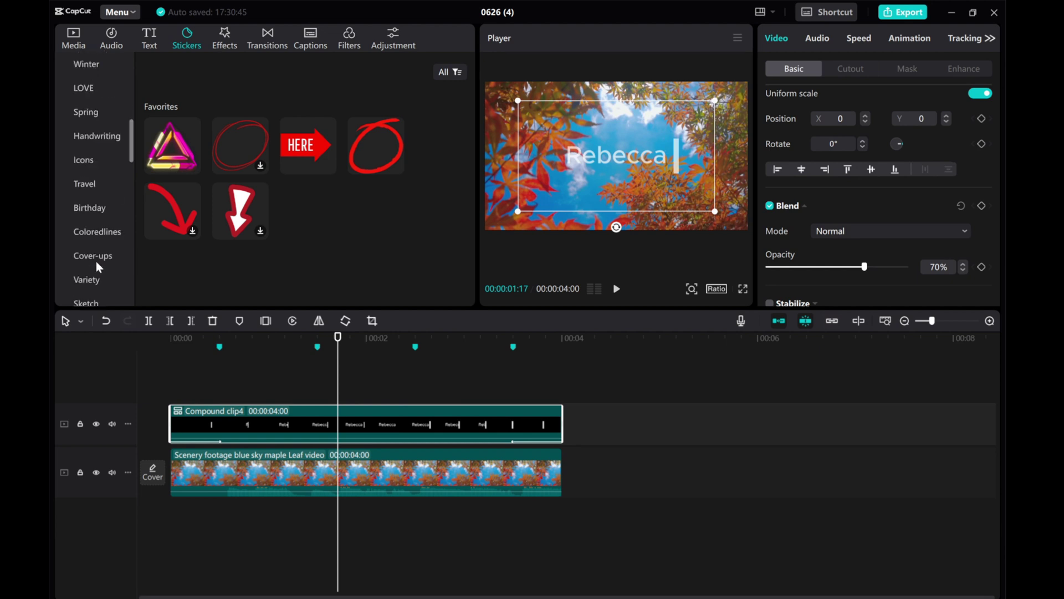
{"action": "scroll", "coordinate": [105, 242], "scroll_direction": "down", "scroll_amount": 1}
{"action": "scroll", "coordinate": [104, 241], "scroll_direction": "down", "scroll_amount": 1}
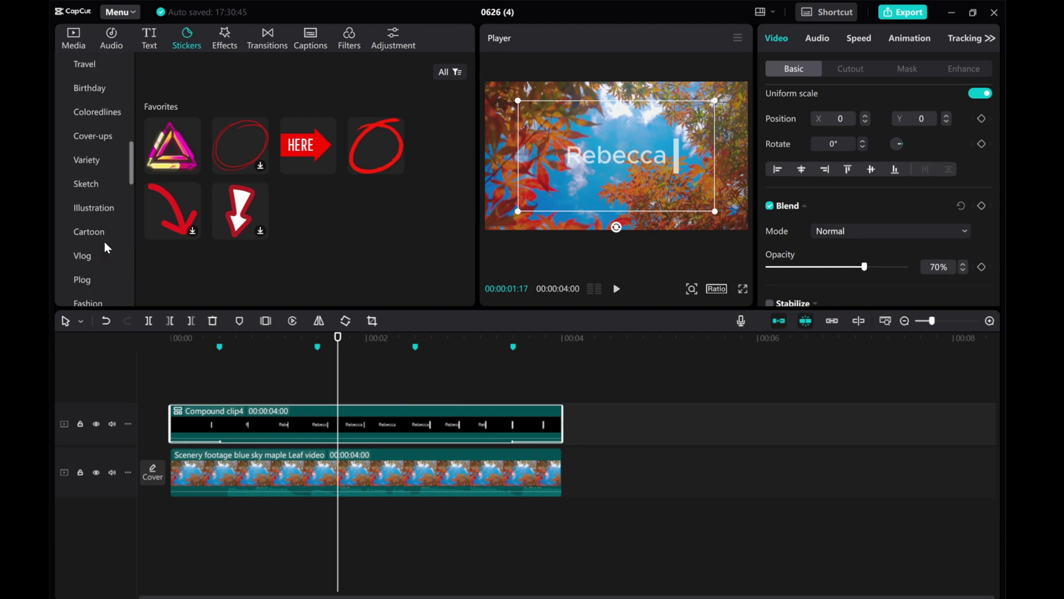
{"action": "scroll", "coordinate": [104, 242], "scroll_direction": "down", "scroll_amount": 1}
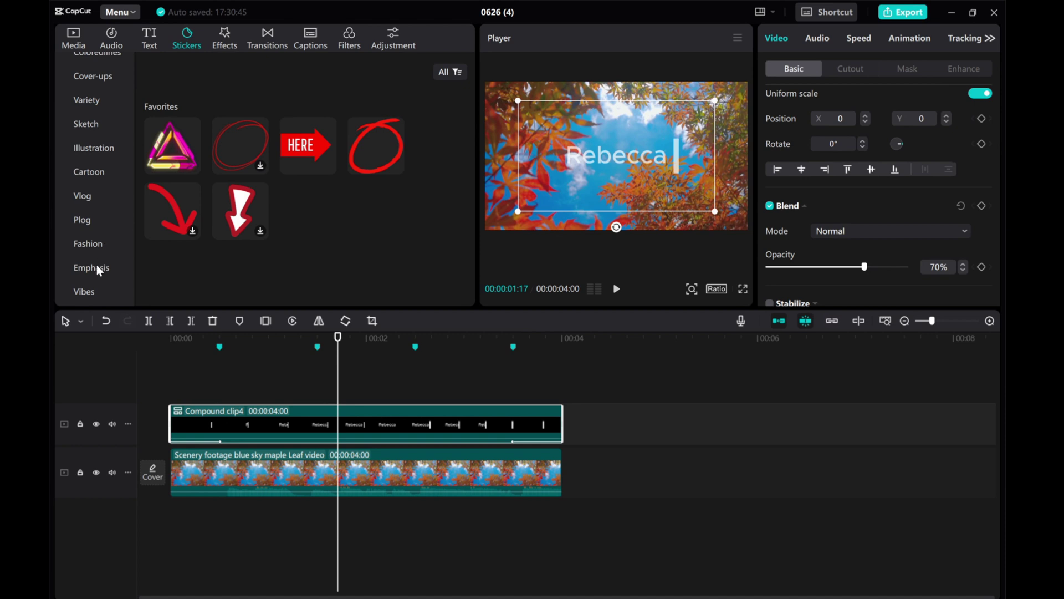
{"action": "left_click", "coordinate": [96, 266]}
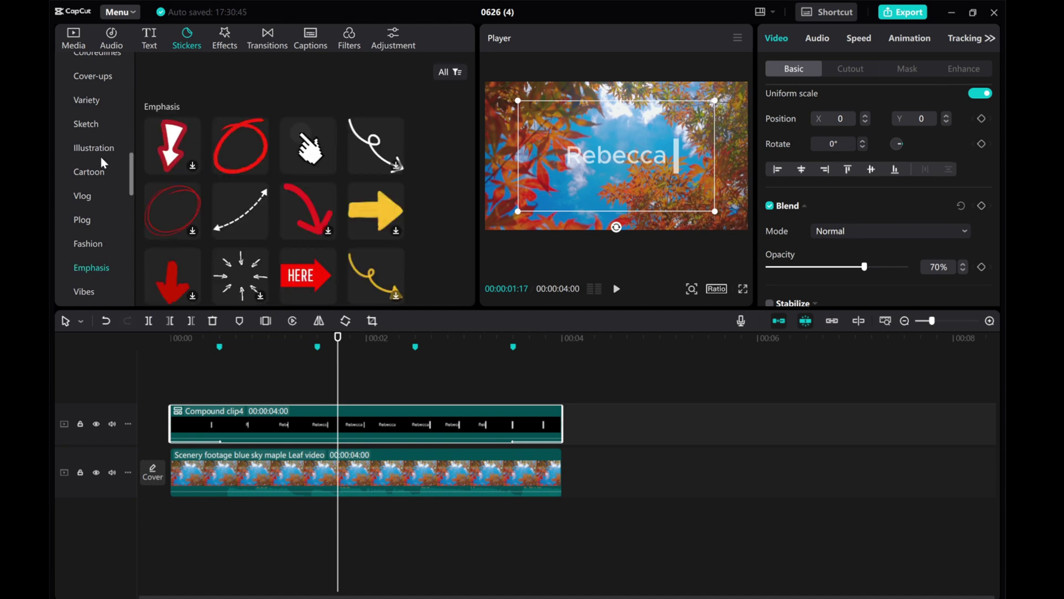
{"action": "scroll", "coordinate": [93, 143], "scroll_direction": "up", "scroll_amount": 4}
{"action": "scroll", "coordinate": [91, 105], "scroll_direction": "up", "scroll_amount": 1}
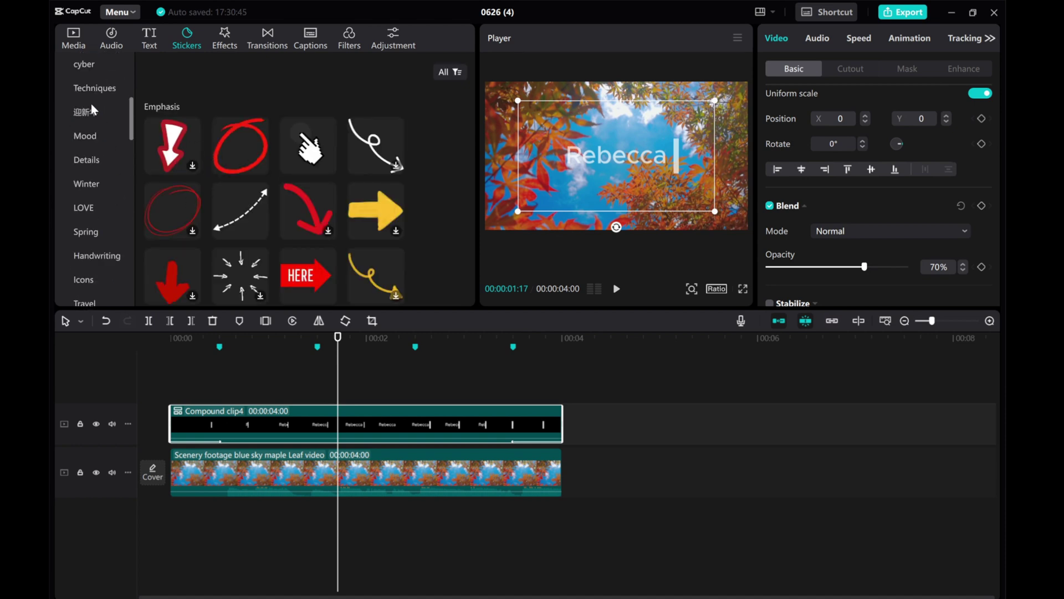
{"action": "scroll", "coordinate": [158, 198], "scroll_direction": "down", "scroll_amount": 3}
{"action": "scroll", "coordinate": [194, 199], "scroll_direction": "down", "scroll_amount": 2}
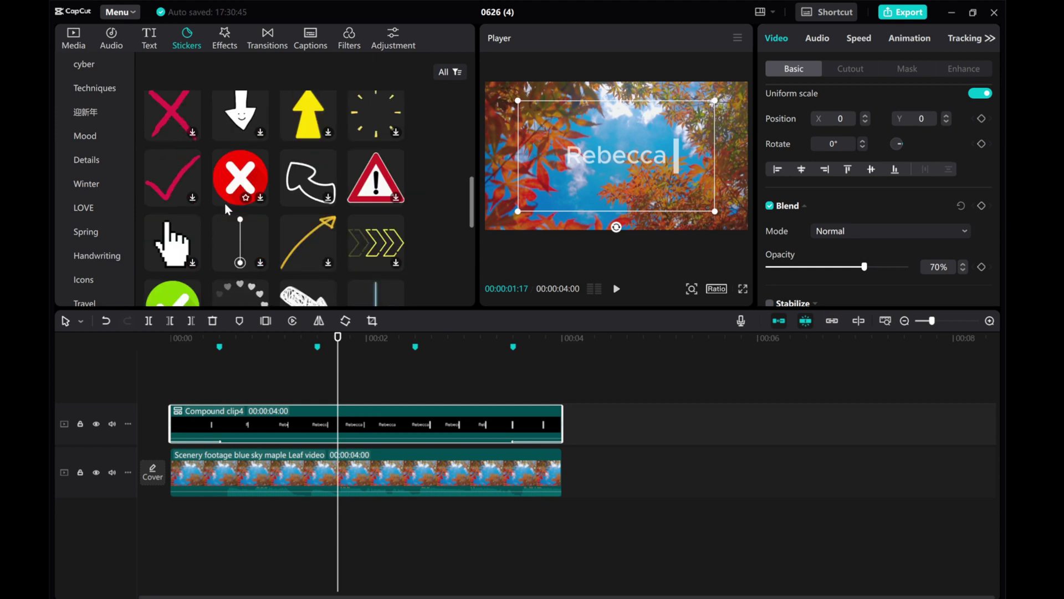
Add the teal rectangular frame sticker from the Trending category on a new track above the compound clip, starting at 00:00:00:00
{"action": "scroll", "coordinate": [105, 205], "scroll_direction": "up", "scroll_amount": 3}
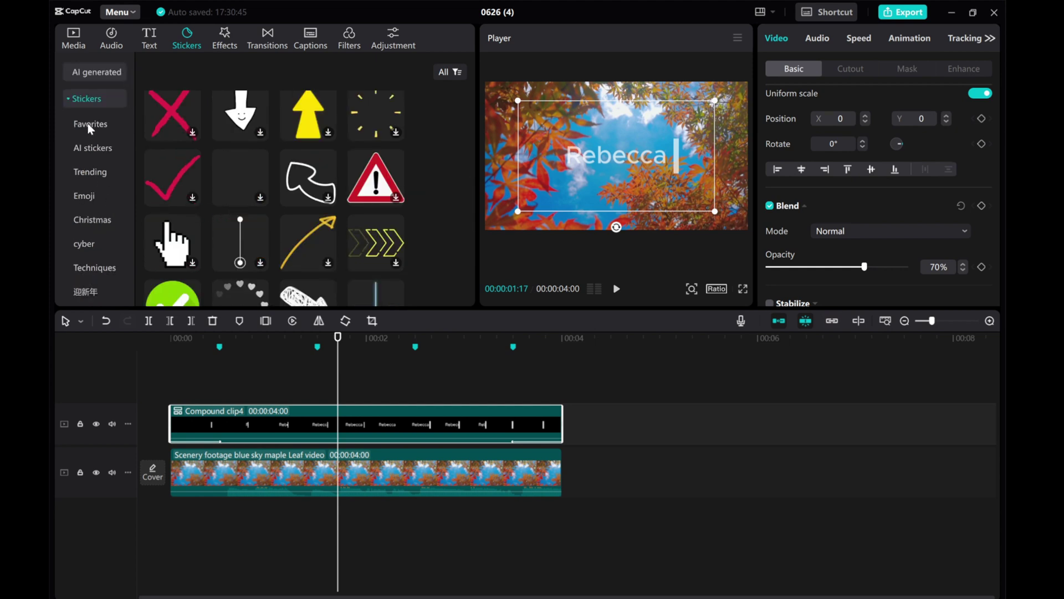
{"action": "left_click", "coordinate": [89, 172]}
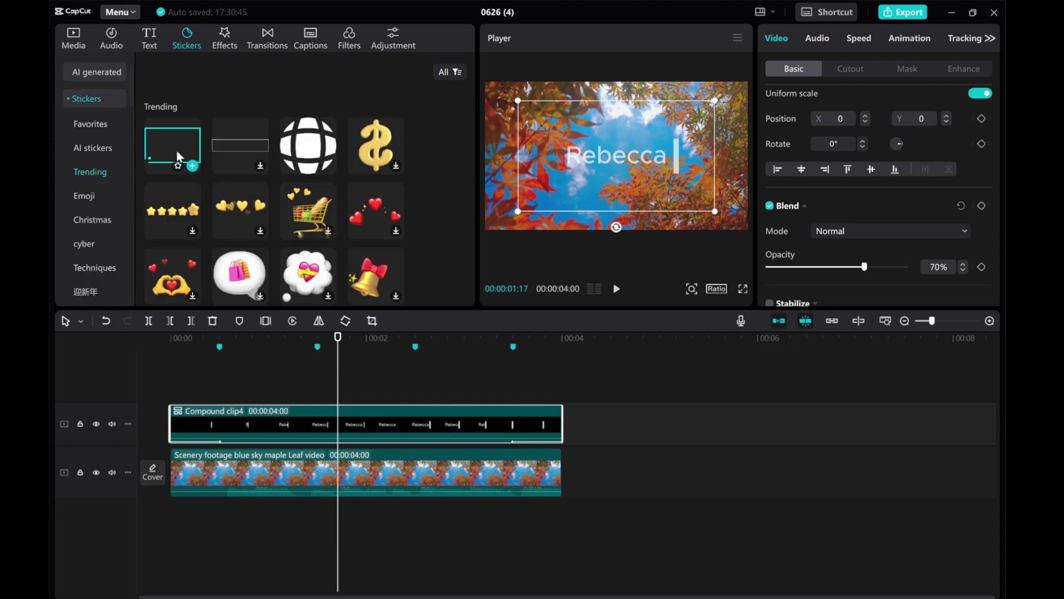
{"action": "left_click_drag", "start_coordinate": [180, 150], "coordinate": [171, 391]}
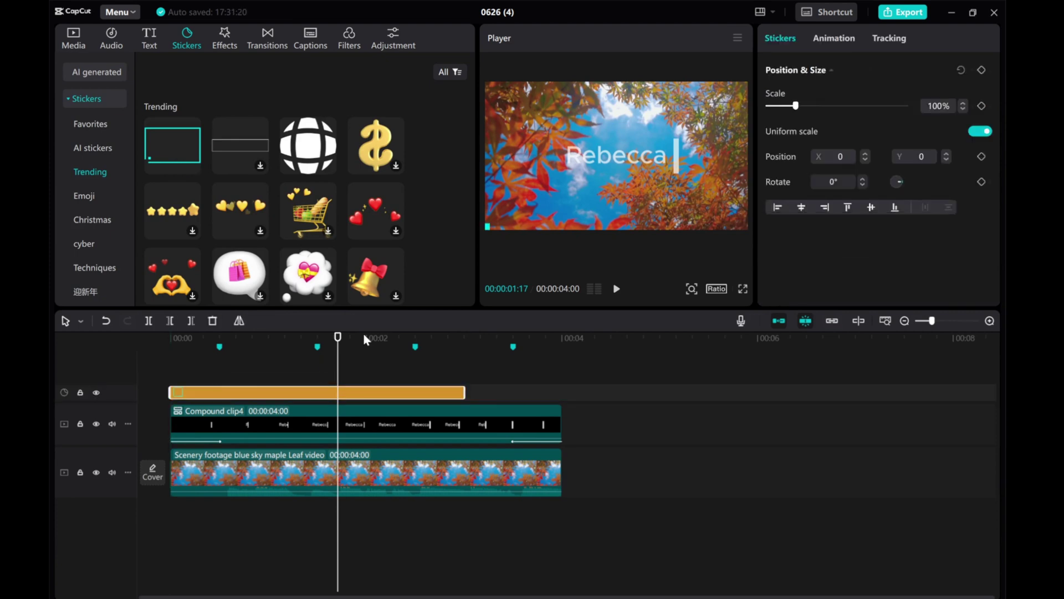
Fit the teal frame sticker around the name at 42% scale, X 92, Y 0, and extend its clip to 00:00:04:00
{"action": "left_click_drag", "start_coordinate": [490, 231], "coordinate": [603, 159]}
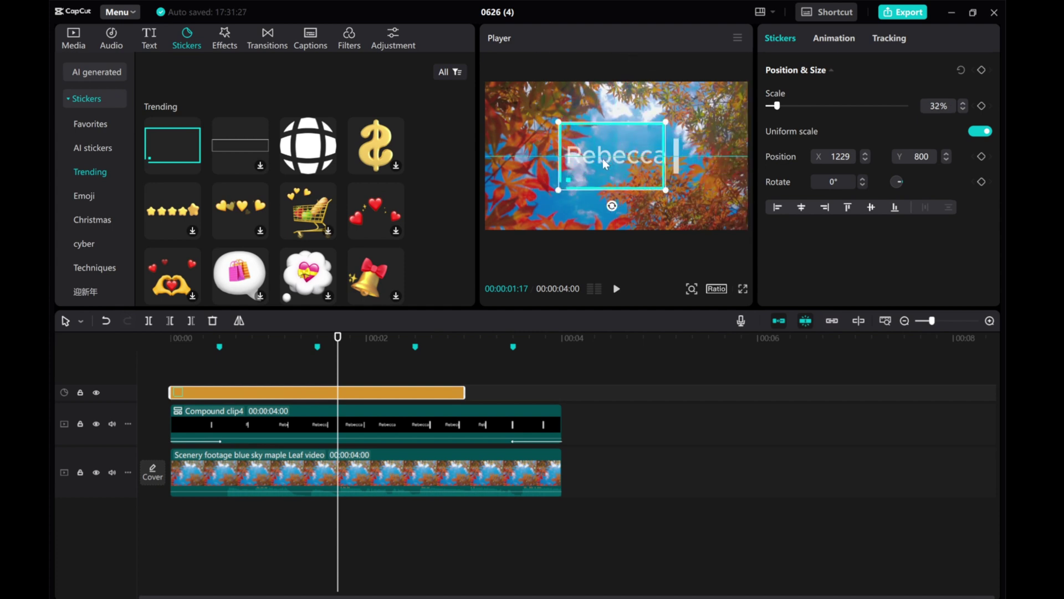
{"action": "mouse_move", "coordinate": [668, 193]}
{"action": "left_mouse_down"}
{"action": "mouse_move", "coordinate": [696, 196]}
{"action": "mouse_move", "coordinate": [646, 201]}
{"action": "mouse_move", "coordinate": [666, 194]}
{"action": "left_mouse_up"}
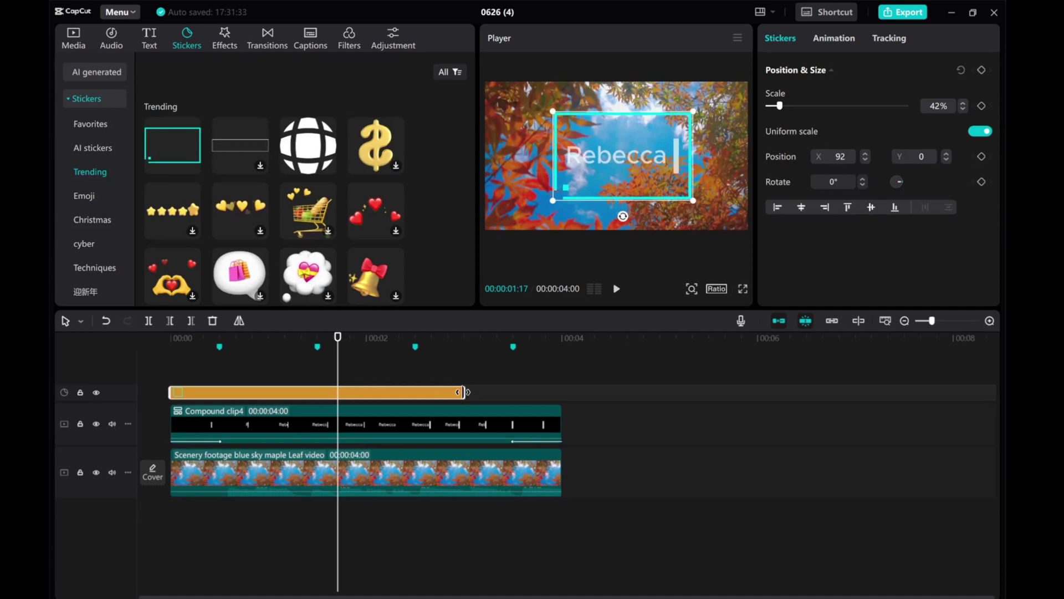
{"action": "left_click_drag", "start_coordinate": [465, 392], "coordinate": [561, 391]}
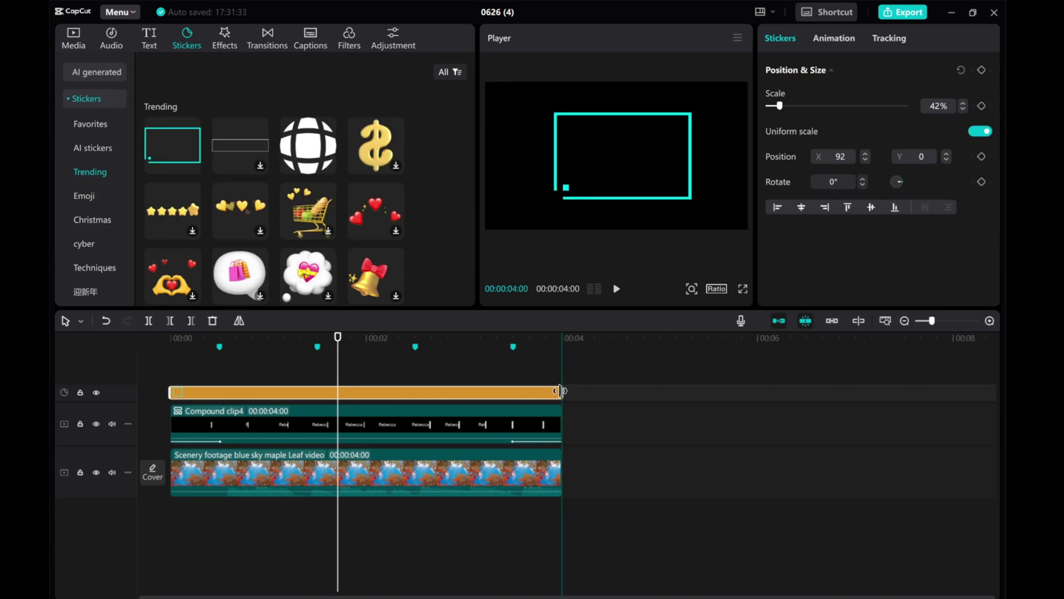
Play the text animation with the frame sticker from the start, and park the playhead at 00:00:01:04
{"action": "left_click", "coordinate": [138, 342]}
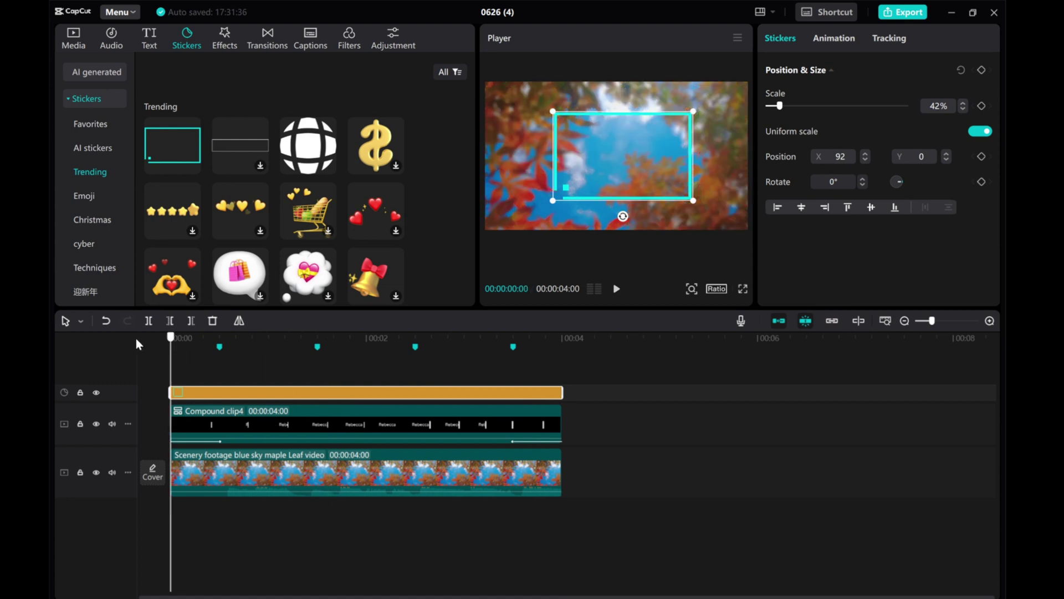
{"action": "left_click", "coordinate": [618, 289]}
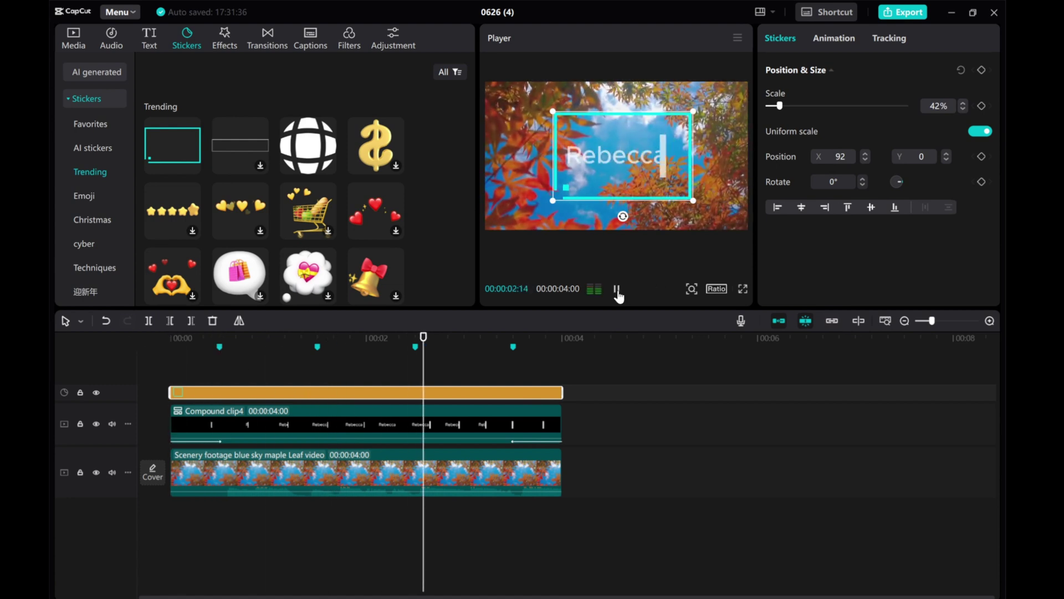
{"action": "left_click", "coordinate": [617, 288]}
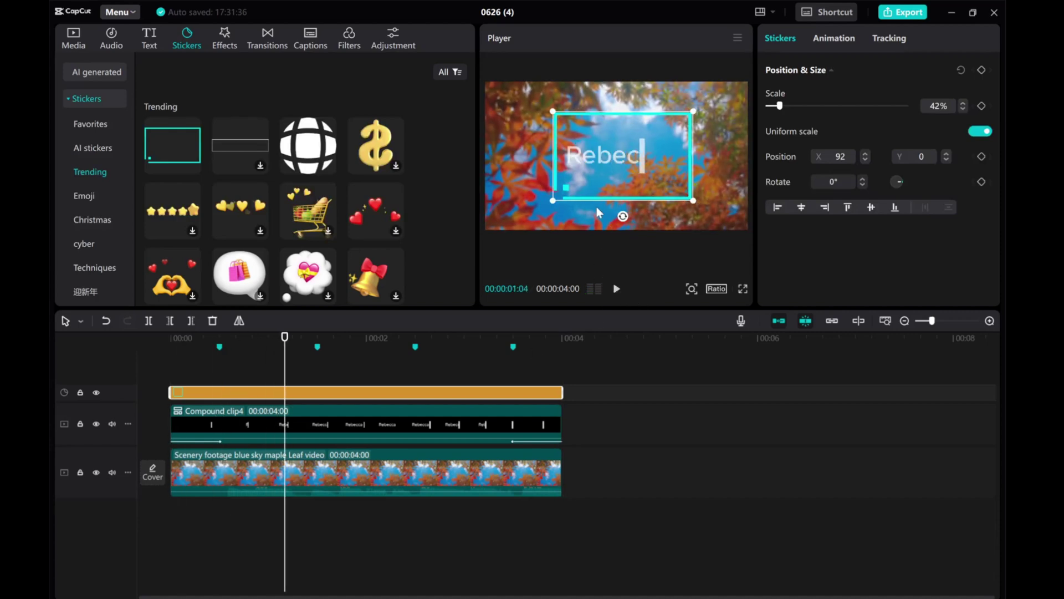
Move the teal frame sticker to X 0, Y 0 and play the animation from 00:00:01:04 to check its placement
{"action": "left_click_drag", "start_coordinate": [592, 198], "coordinate": [587, 198]}
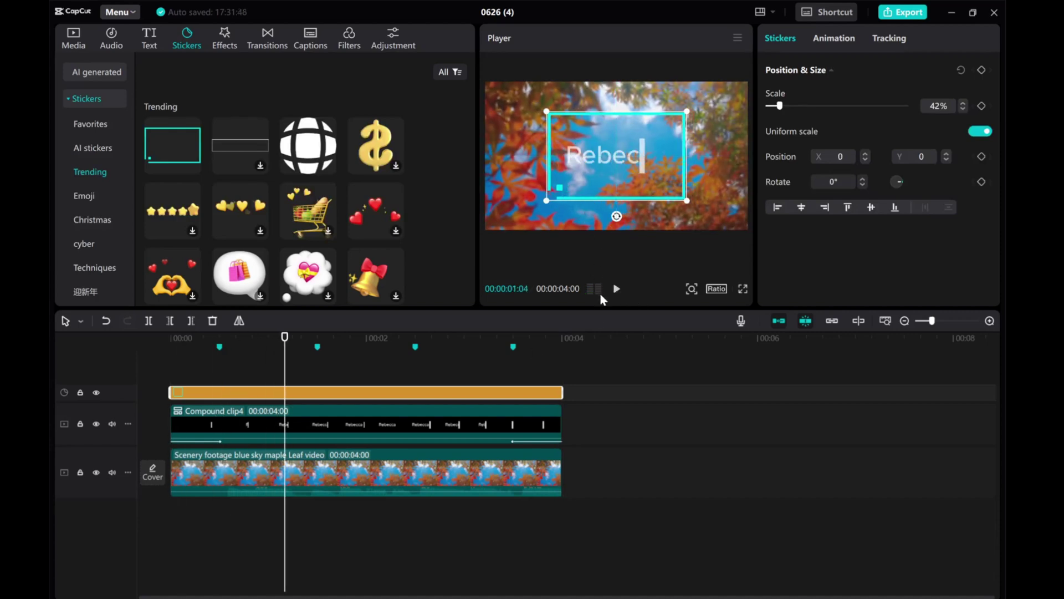
{"action": "left_click", "coordinate": [616, 289]}
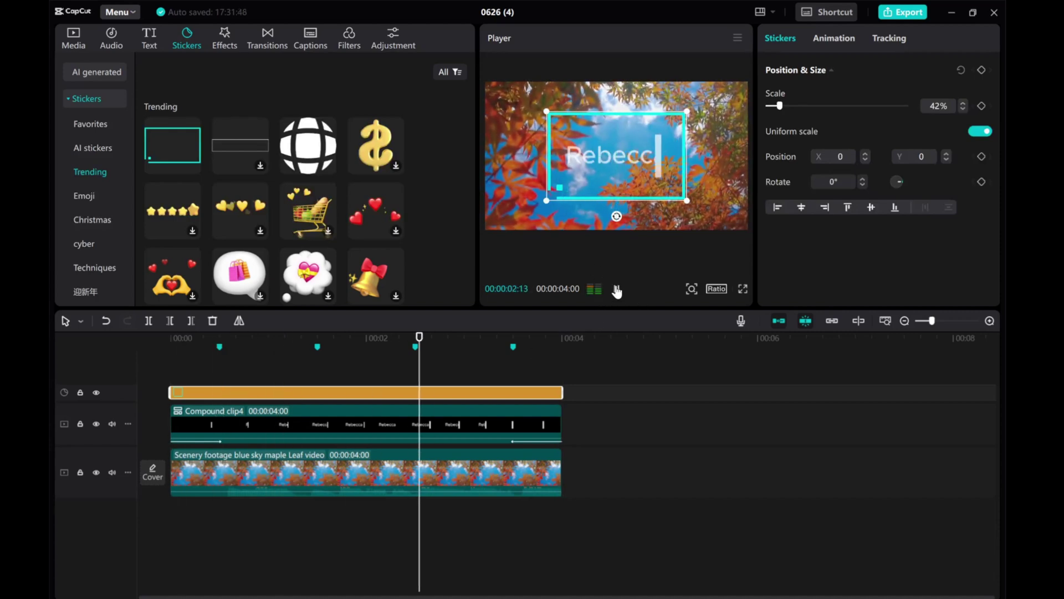